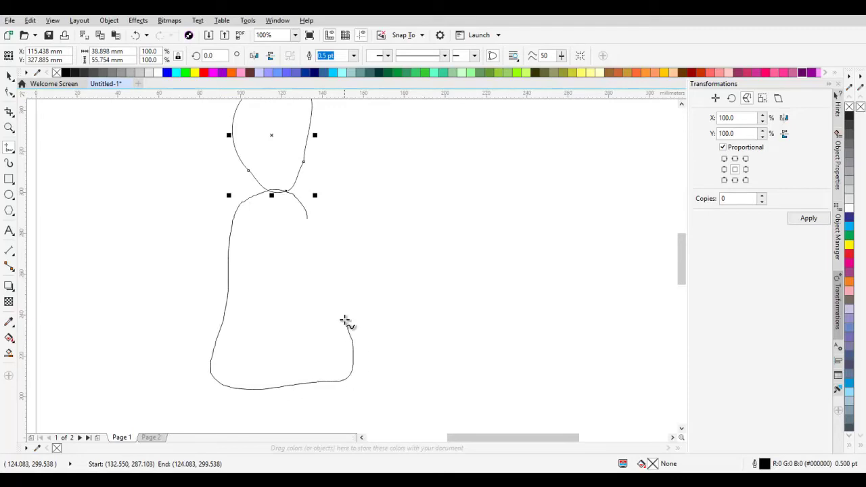
# - Smooth the head outline by deleting its surplus nodes at the crown, along one side and at the chin
pyautogui.scroll(-1, 308, 211)
pyautogui.scroll(1, 305, 186)
pyautogui.scroll(-1, 301, 191)
pyautogui.scroll(1, 299, 190)
pyautogui.scroll(-1, 304, 203)
pyautogui.scroll(1, 291, 196)
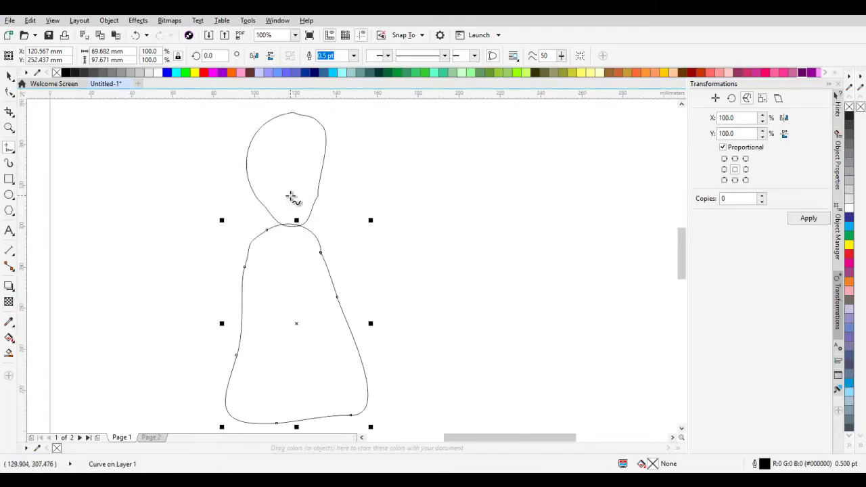
pyautogui.click(9, 76)
pyautogui.click(297, 204)
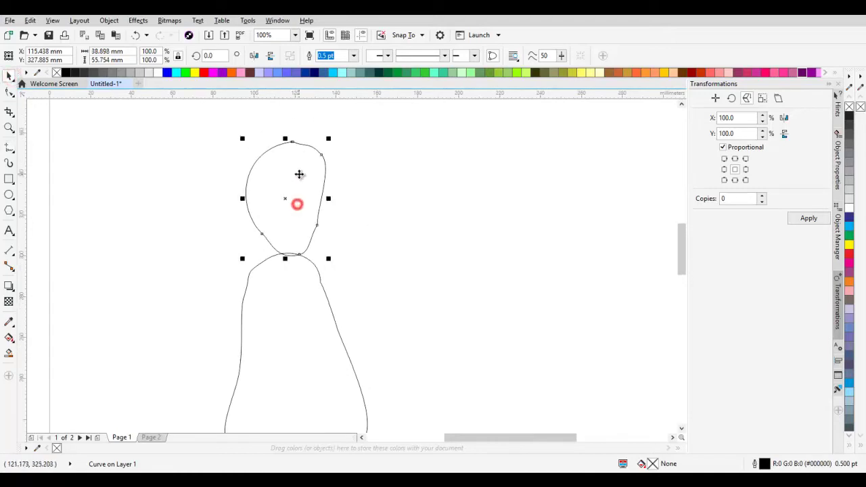
pyautogui.scroll(1, 297, 178)
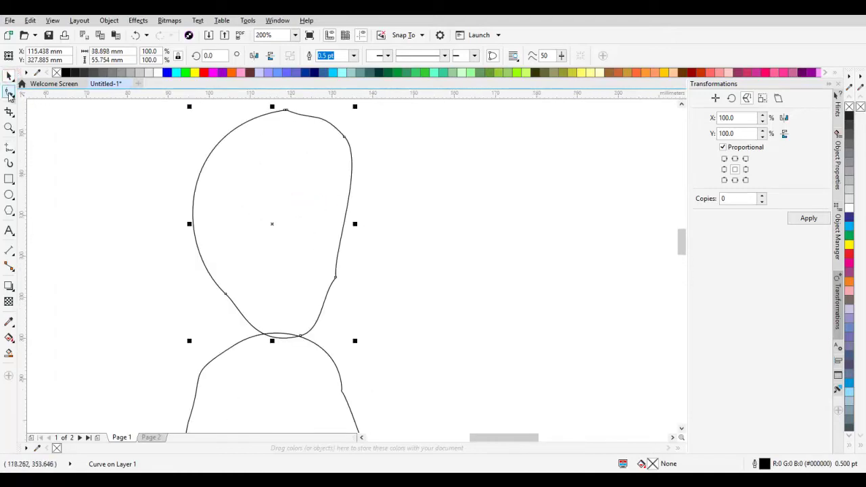
pyautogui.click(10, 92)
pyautogui.doubleClick(287, 111)
pyautogui.doubleClick(345, 138)
pyautogui.doubleClick(334, 278)
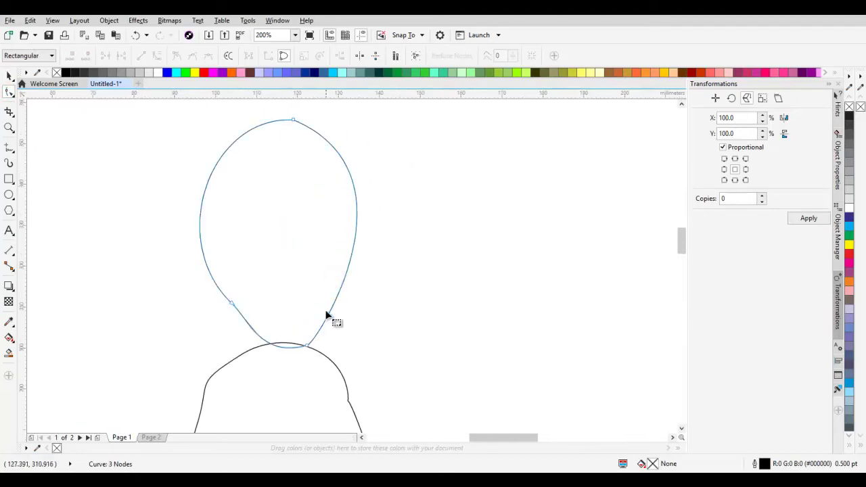
pyautogui.doubleClick(307, 346)
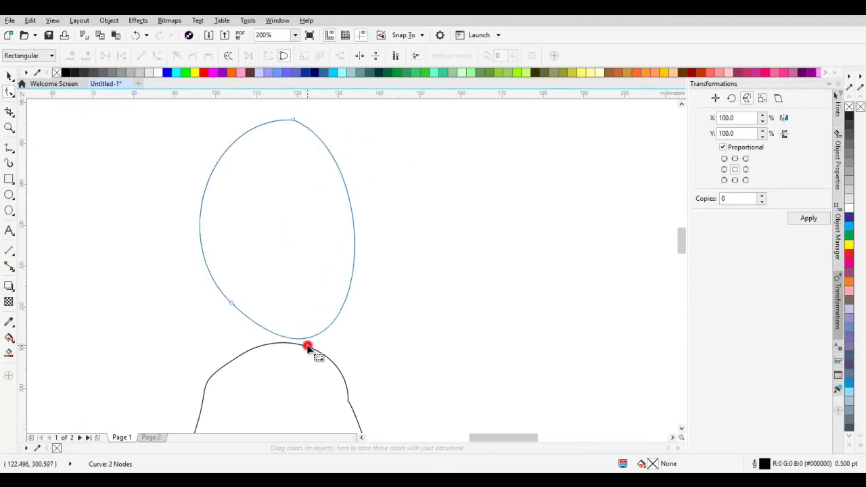
# - Reshape the head into a rounder egg form by moving its lower node and adjusting that node's curve handle
pyautogui.click(296, 127)
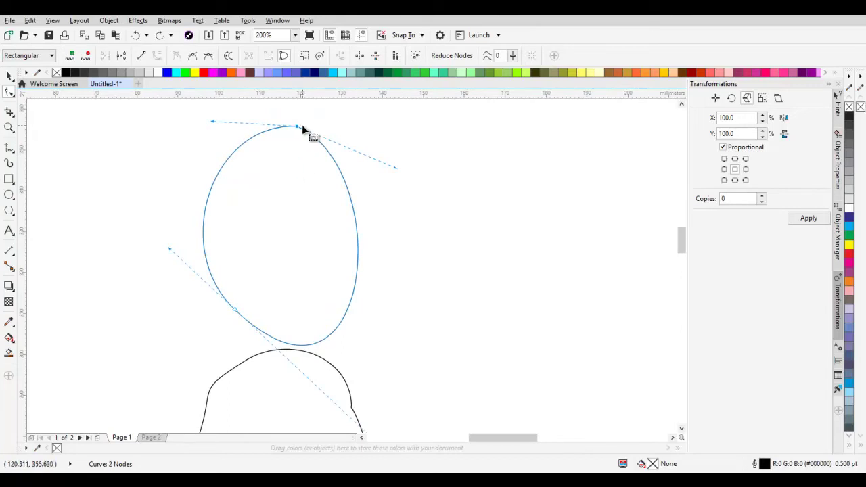
pyautogui.moveTo(235, 311); pyautogui.dragTo(237, 328)
pyautogui.scroll(-2, 350, 312)
pyautogui.moveTo(373, 378); pyautogui.dragTo(374, 315)
pyautogui.scroll(4, 352, 230)
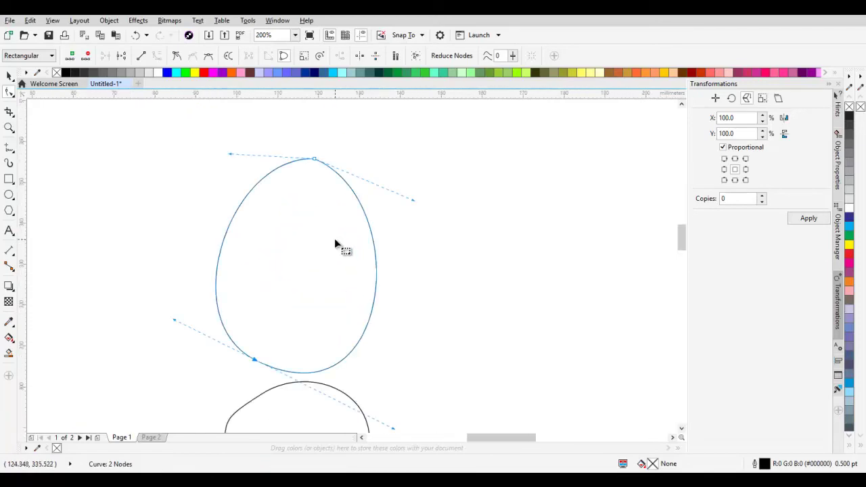
# - Move the head slightly and rotate it about 8.8 degrees so it sits upright on the body
pyautogui.click(8, 77)
pyautogui.moveTo(327, 282); pyautogui.dragTo(341, 268)
pyautogui.moveTo(388, 163); pyautogui.dragTo(368, 155)
# - Smooth the body outline by deleting the surplus nodes at the shoulder and along both upper sides
pyautogui.scroll(-2, 387, 182)
pyautogui.click(386, 251)
pyautogui.scroll(2, 393, 280)
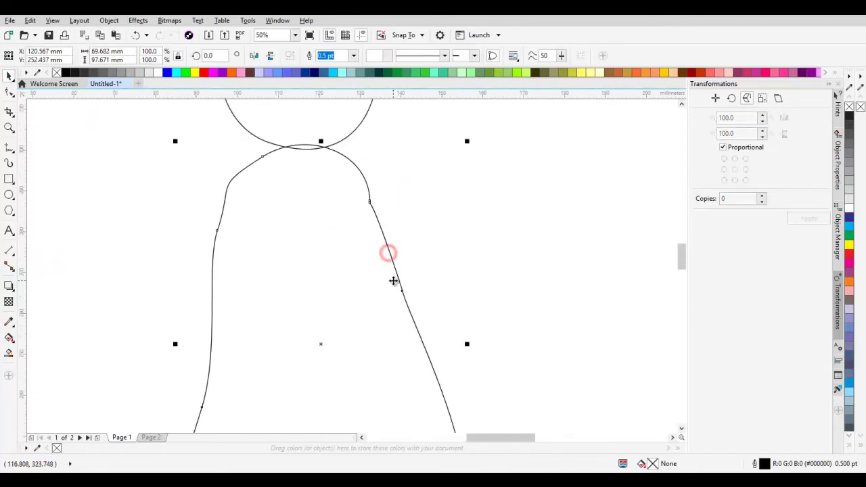
pyautogui.click(9, 93)
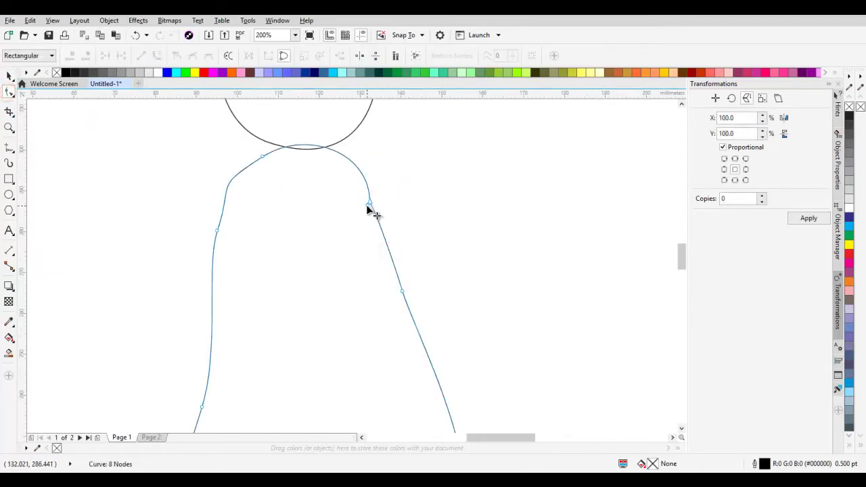
pyautogui.click(367, 207)
pyautogui.doubleClick(369, 206)
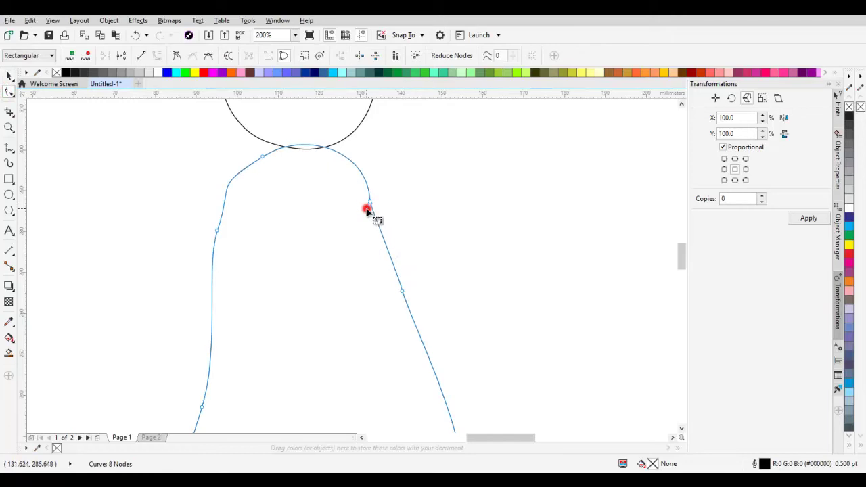
pyautogui.doubleClick(370, 201)
pyautogui.scroll(-1, 396, 277)
pyautogui.scroll(-2, 396, 276)
pyautogui.doubleClick(399, 285)
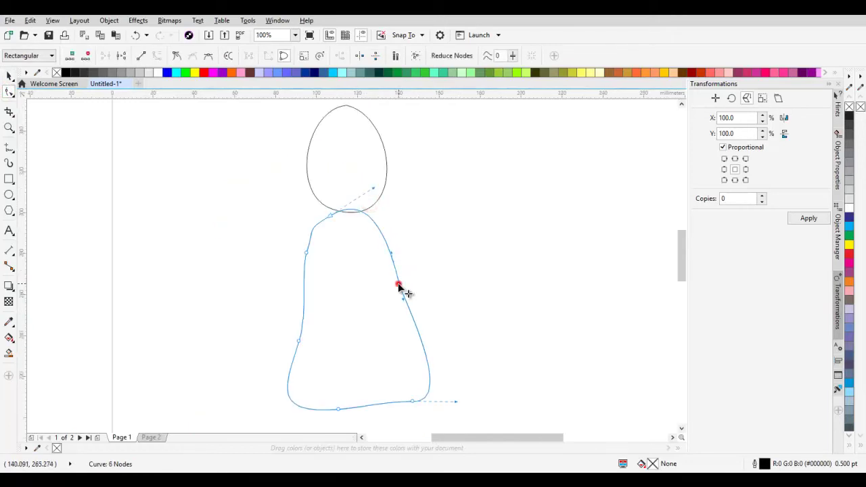
pyautogui.doubleClick(307, 254)
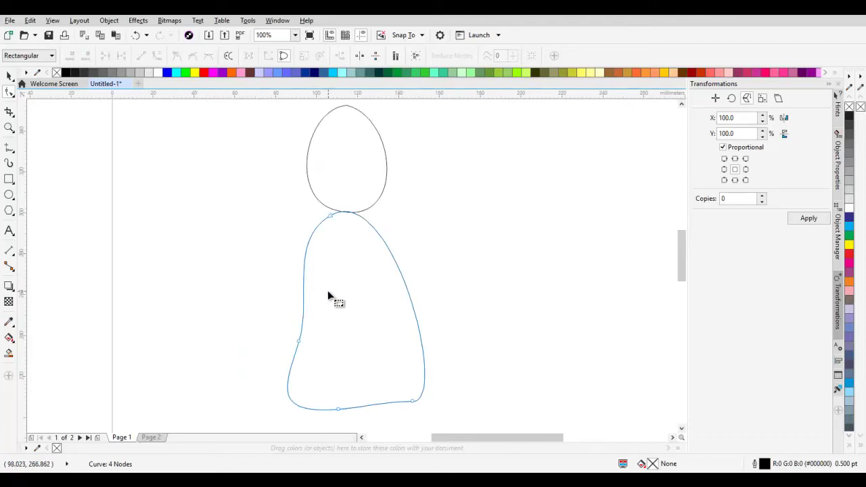
# - Draw closed freehand shapes for the raised hand, about 34 x 20 mm, and its forearm, about 41 x 41 mm
pyautogui.click(10, 147)
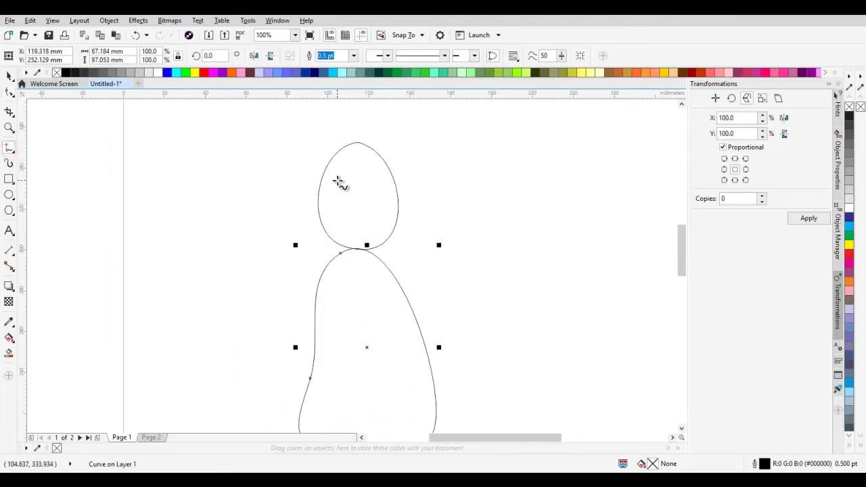
pyautogui.moveTo(299, 196)
pyautogui.mouseDown()
pyautogui.moveTo(360, 170)
pyautogui.moveTo(305, 211)
pyautogui.moveTo(296, 201)
pyautogui.mouseUp()
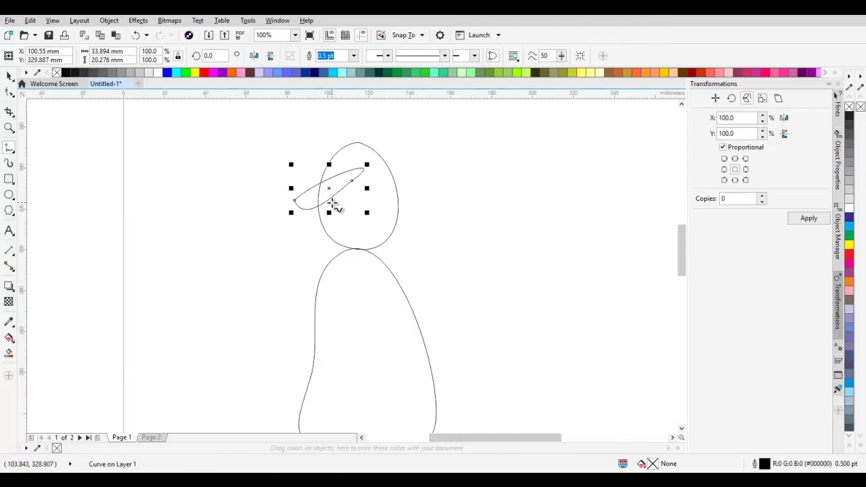
pyautogui.moveTo(297, 203)
pyautogui.mouseDown()
pyautogui.moveTo(228, 255)
pyautogui.moveTo(217, 278)
pyautogui.moveTo(230, 288)
pyautogui.moveTo(260, 283)
pyautogui.moveTo(300, 205)
pyautogui.mouseUp()
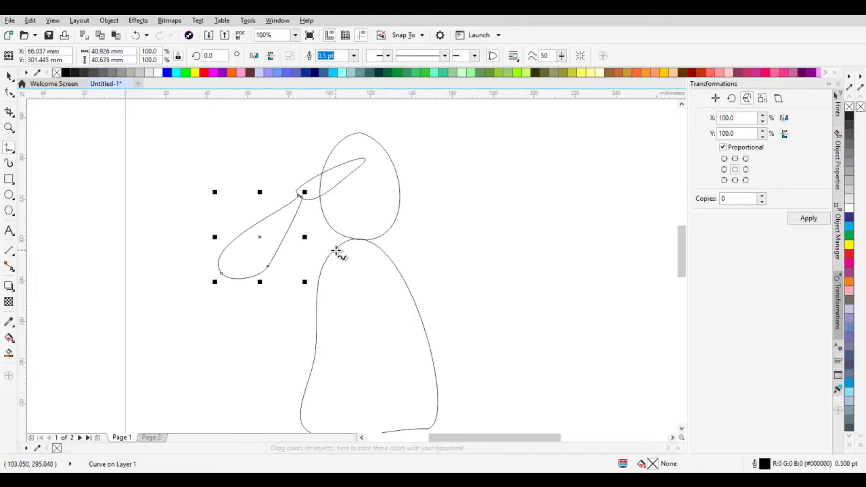
# - Draw freehand upper-arm shapes, about 56 x 24 mm for the raised arm and about 28 x 37 mm for the lowered arm
pyautogui.moveTo(329, 251); pyautogui.dragTo(283, 248)
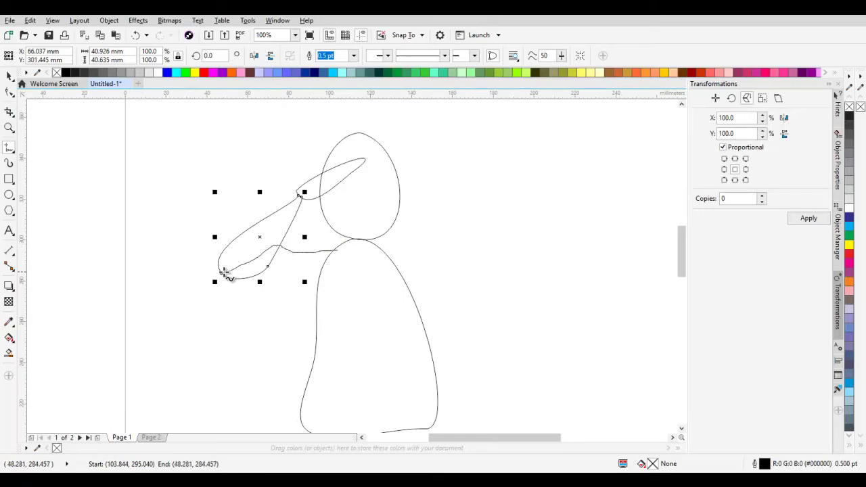
pyautogui.moveTo(240, 280); pyautogui.dragTo(285, 292)
pyautogui.moveTo(335, 282)
pyautogui.mouseDown()
pyautogui.moveTo(345, 242)
pyautogui.moveTo(368, 254)
pyautogui.moveTo(388, 287)
pyautogui.moveTo(359, 294)
pyautogui.moveTo(336, 255)
pyautogui.moveTo(332, 216)
pyautogui.mouseUp()
pyautogui.scroll(-1, 371, 277)
pyautogui.scroll(1, 378, 293)
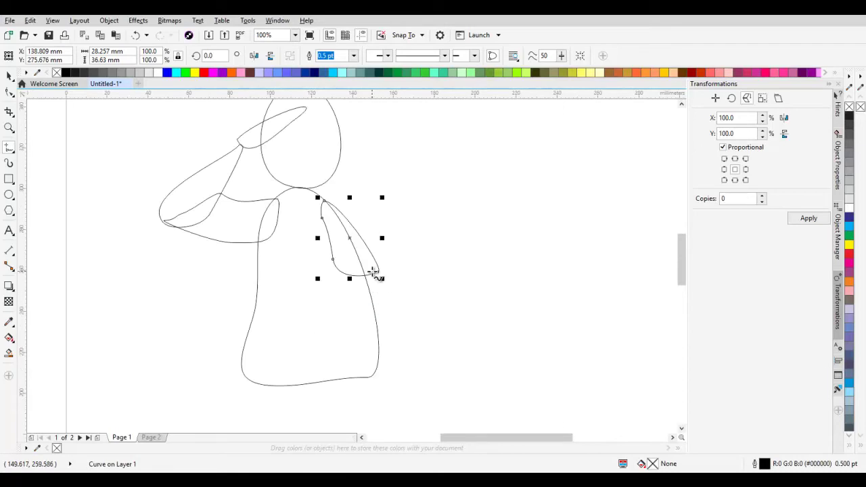
# - Draw a closed freehand forearm about 13 x 49 mm hanging from the lowered upper arm
pyautogui.moveTo(371, 269)
pyautogui.mouseDown()
pyautogui.moveTo(377, 367)
pyautogui.moveTo(381, 356)
pyautogui.mouseUp()
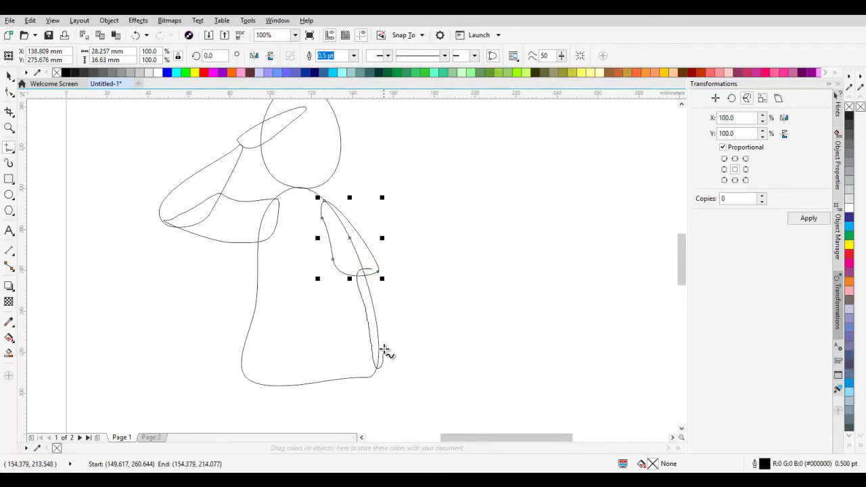
pyautogui.moveTo(381, 307); pyautogui.dragTo(372, 269)
pyautogui.scroll(-1, 372, 269)
pyautogui.scroll(1, 367, 306)
pyautogui.scroll(-1, 371, 328)
pyautogui.moveTo(368, 337); pyautogui.dragTo(360, 288)
pyautogui.scroll(-1, 355, 289)
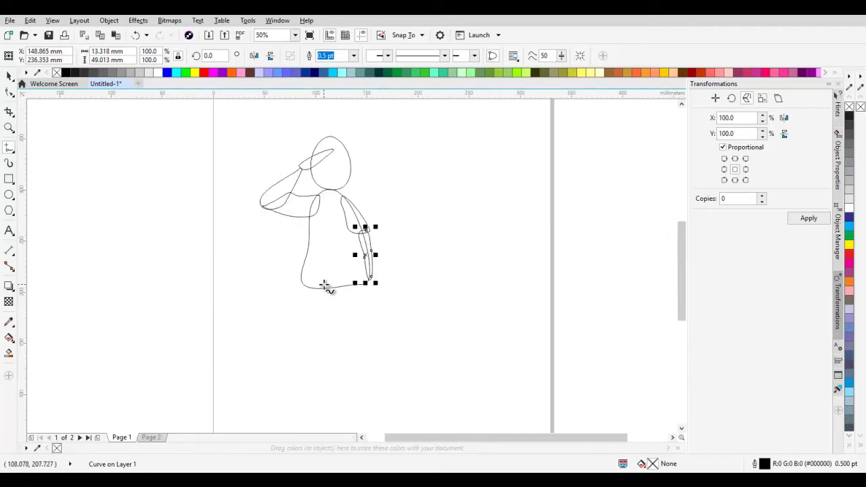
# - Draw two long tapering freehand legs below the body, the second about 29 x 104 mm
pyautogui.moveTo(320, 300)
pyautogui.mouseDown()
pyautogui.moveTo(313, 382)
pyautogui.moveTo(330, 352)
pyautogui.moveTo(344, 278)
pyautogui.moveTo(321, 287)
pyautogui.mouseUp()
pyautogui.scroll(1, 348, 283)
pyautogui.scroll(-1, 327, 249)
pyautogui.moveTo(329, 241)
pyautogui.mouseDown()
pyautogui.moveTo(310, 295)
pyautogui.moveTo(315, 348)
pyautogui.moveTo(332, 285)
pyautogui.mouseUp()
pyautogui.moveTo(329, 242); pyautogui.dragTo(330, 242)
pyautogui.scroll(-1, 332, 256)
pyautogui.scroll(2, 322, 314)
pyautogui.scroll(1, 300, 256)
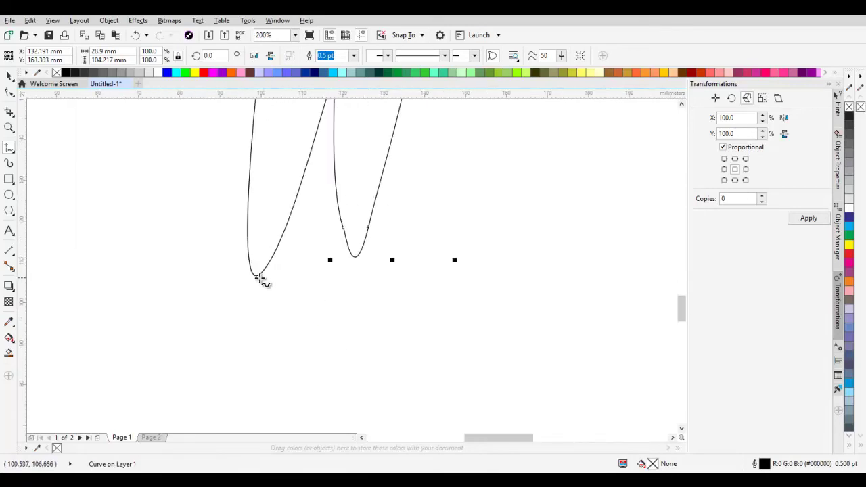
# - Draw a closed freehand foot at the end of each leg, the second about 16 x 8 mm
pyautogui.moveTo(252, 275)
pyautogui.mouseDown()
pyautogui.moveTo(246, 311)
pyautogui.moveTo(307, 313)
pyautogui.moveTo(304, 301)
pyautogui.moveTo(255, 274)
pyautogui.mouseUp()
pyautogui.moveTo(342, 262)
pyautogui.mouseDown()
pyautogui.moveTo(350, 282)
pyautogui.moveTo(395, 287)
pyautogui.mouseUp()
pyautogui.moveTo(358, 256); pyautogui.dragTo(356, 256)
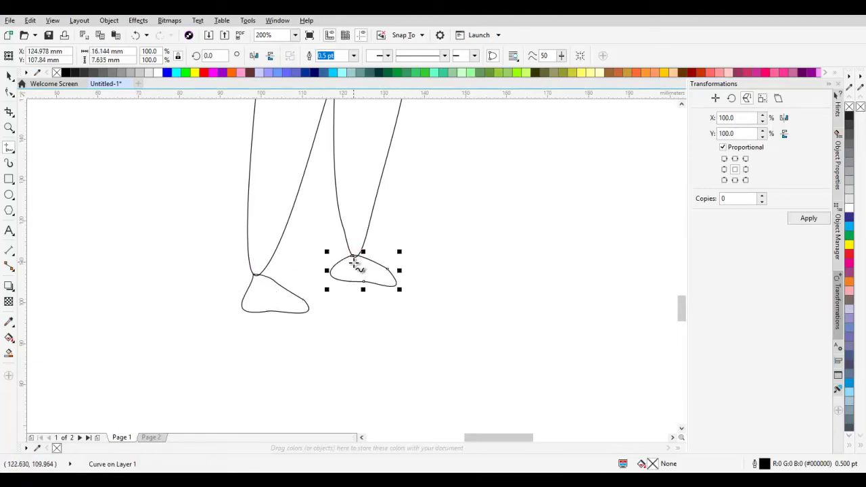
# - Draw a freehand headband about 32 x 12 mm across the forehead and a loose wavy tail about 23 x 9 mm beside it
pyautogui.scroll(-5, 359, 256)
pyautogui.scroll(2, 338, 272)
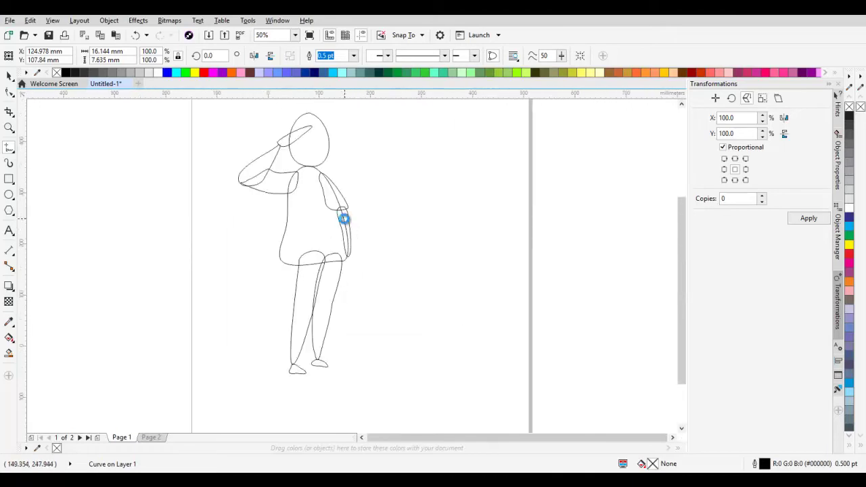
pyautogui.press('space')
pyautogui.scroll(4, 271, 203)
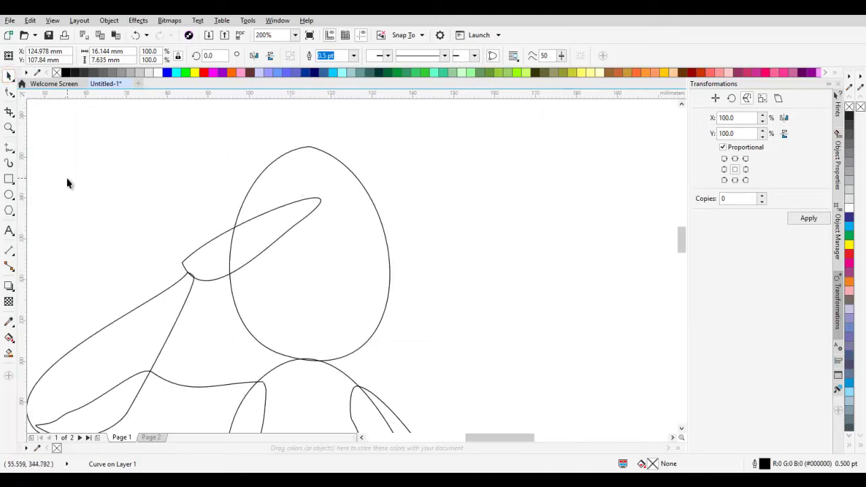
pyautogui.click(9, 149)
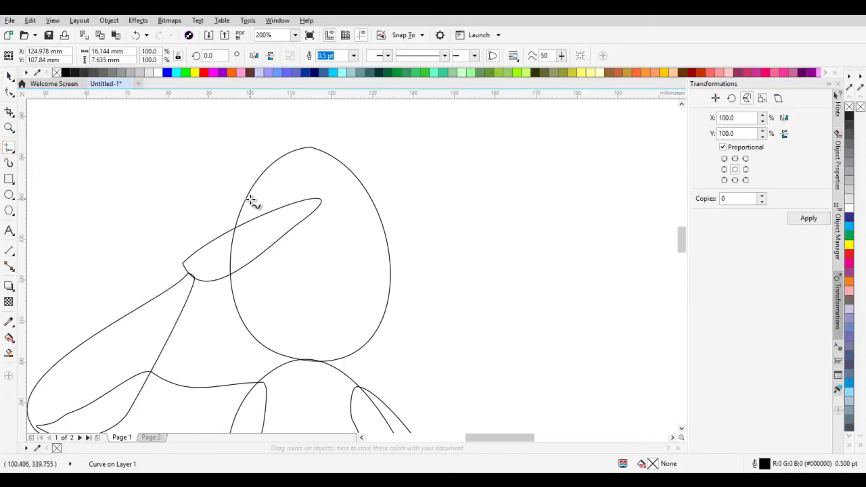
pyautogui.moveTo(244, 200)
pyautogui.mouseDown()
pyautogui.moveTo(333, 170)
pyautogui.moveTo(356, 174)
pyautogui.mouseUp()
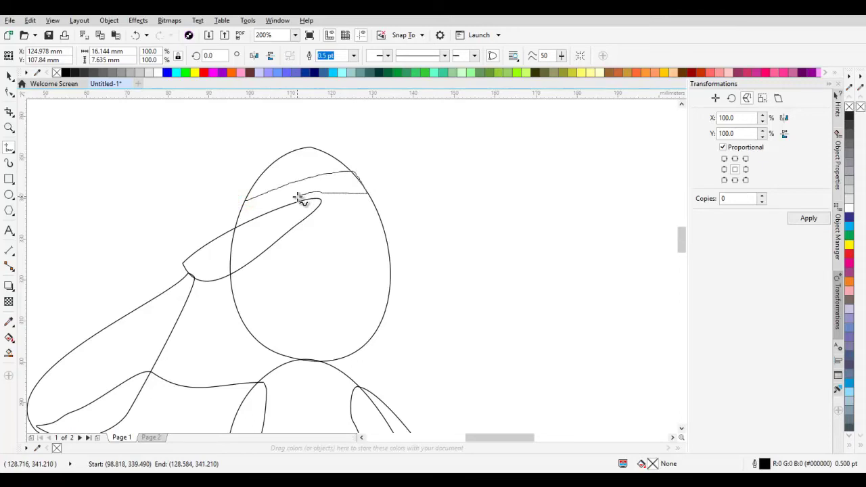
pyautogui.moveTo(262, 210)
pyautogui.mouseDown()
pyautogui.moveTo(243, 216)
pyautogui.moveTo(245, 203)
pyautogui.mouseUp()
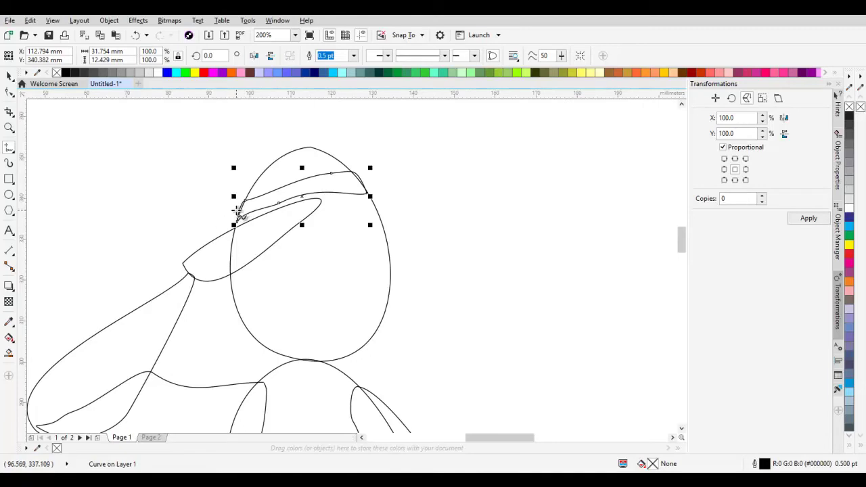
pyautogui.moveTo(238, 212)
pyautogui.mouseDown()
pyautogui.moveTo(177, 205)
pyautogui.moveTo(150, 187)
pyautogui.moveTo(145, 196)
pyautogui.moveTo(192, 226)
pyautogui.moveTo(240, 217)
pyautogui.mouseUp()
pyautogui.scroll(-2, 242, 211)
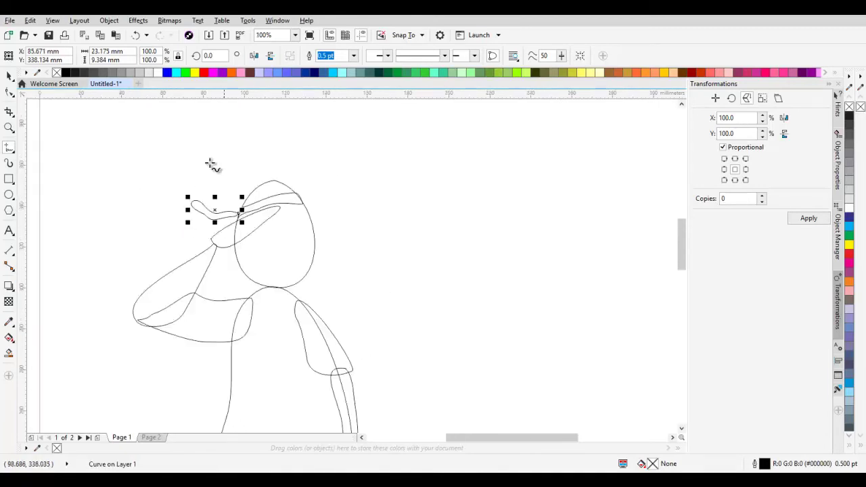
# - Fill the head shape with light pink, RGB 255, 204, 204
pyautogui.click(8, 75)
pyautogui.scroll(-1, 213, 159)
pyautogui.click(300, 170)
pyautogui.scroll(1, 250, 203)
pyautogui.click(250, 201)
pyautogui.scroll(-1, 249, 200)
pyautogui.scroll(-1, 252, 201)
pyautogui.scroll(1, 249, 197)
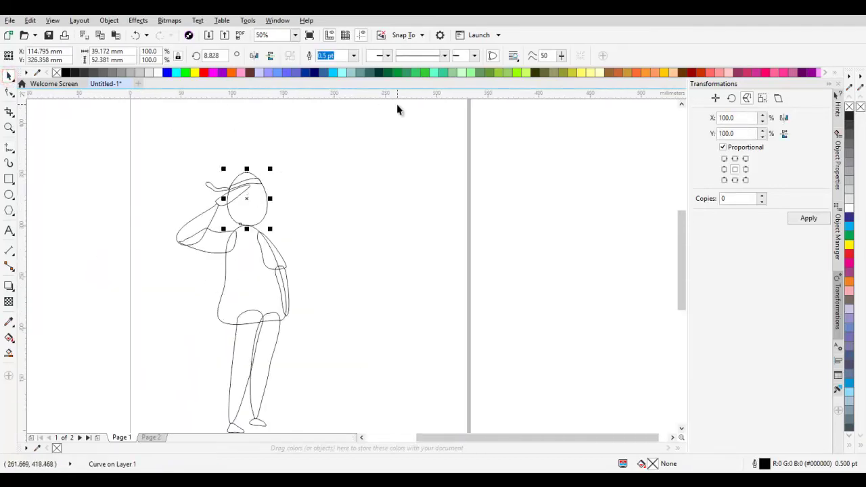
pyautogui.click(725, 73)
pyautogui.click(440, 161)
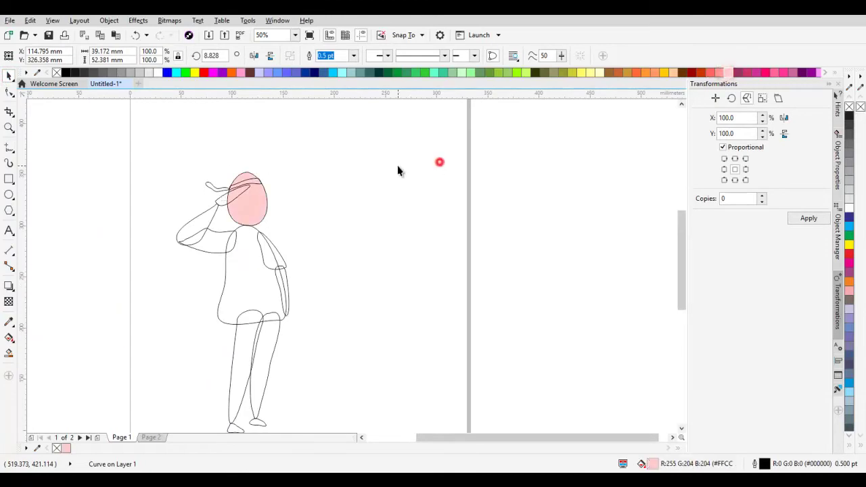
# - Remove the outline from the pink head shape
pyautogui.click(248, 212)
pyautogui.scroll(1, 247, 212)
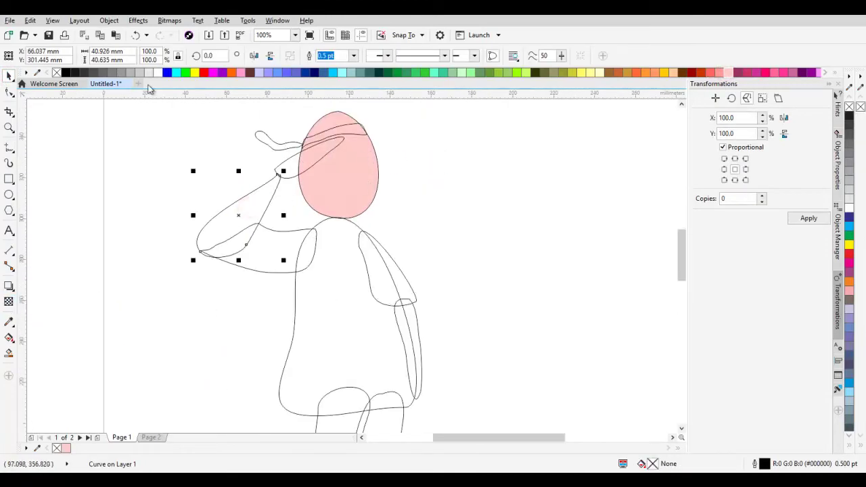
pyautogui.click(333, 162)
pyautogui.rightClick(860, 107)
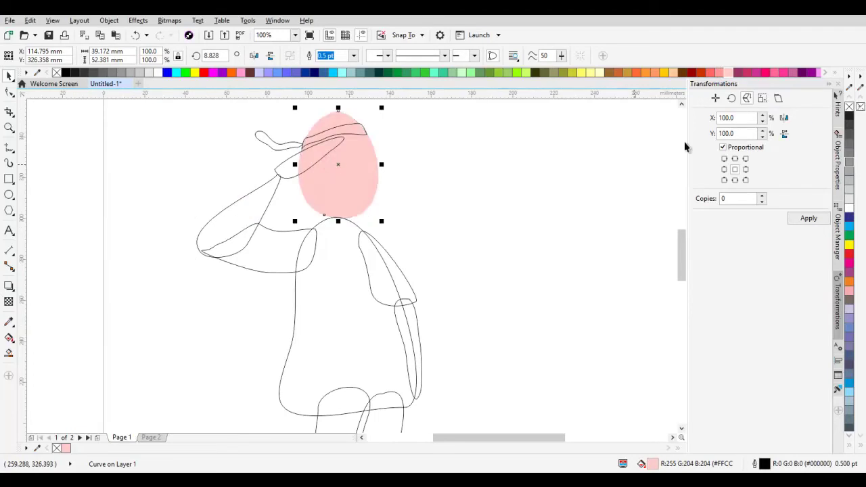
pyautogui.click(546, 164)
pyautogui.scroll(-1, 444, 174)
pyautogui.scroll(1, 436, 172)
# - Tint the head's fill toward orange to reach a skin tone of RGB 255, 194, 184
pyautogui.click(354, 189)
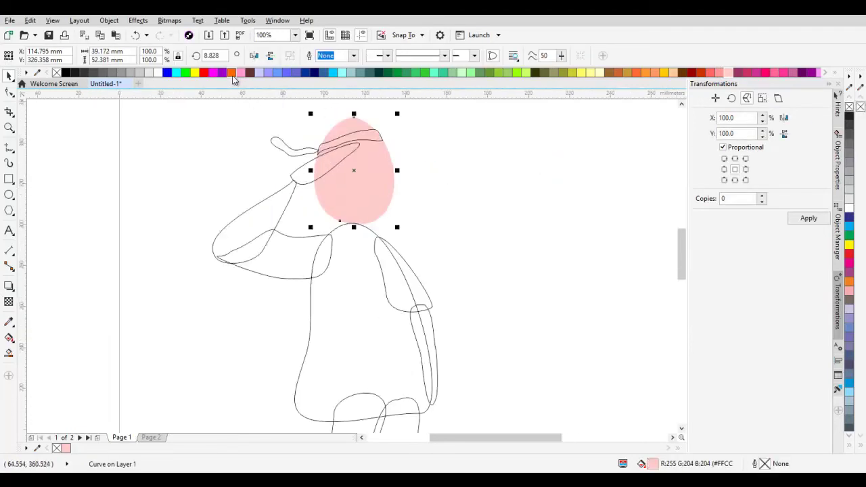
pyautogui.click(477, 179)
pyautogui.click(381, 180)
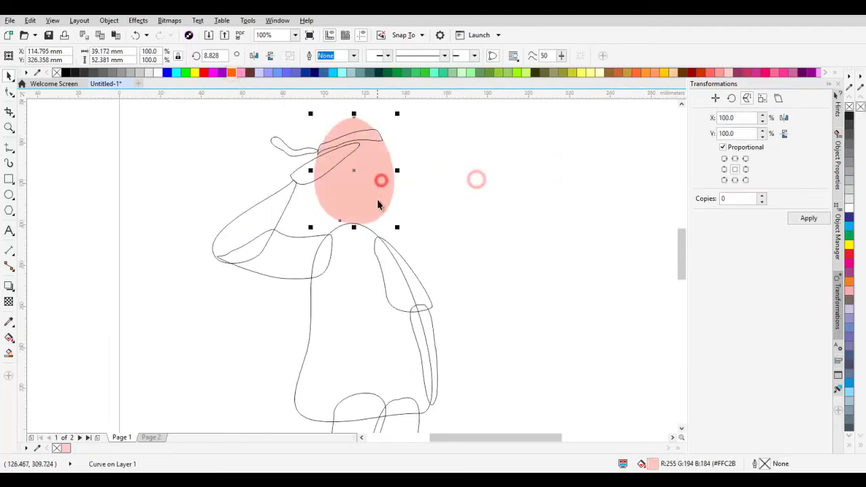
# - Copy the head's skin-tone fill and missing outline to the raised hand, its forearm and the lowered forearm with the Attributes Eyedropper
pyautogui.click(9, 322)
pyautogui.click(343, 191)
pyautogui.click(302, 171)
pyautogui.click(15, 328)
pyautogui.click(44, 335)
pyautogui.click(345, 195)
pyautogui.click(319, 170)
pyautogui.click(273, 207)
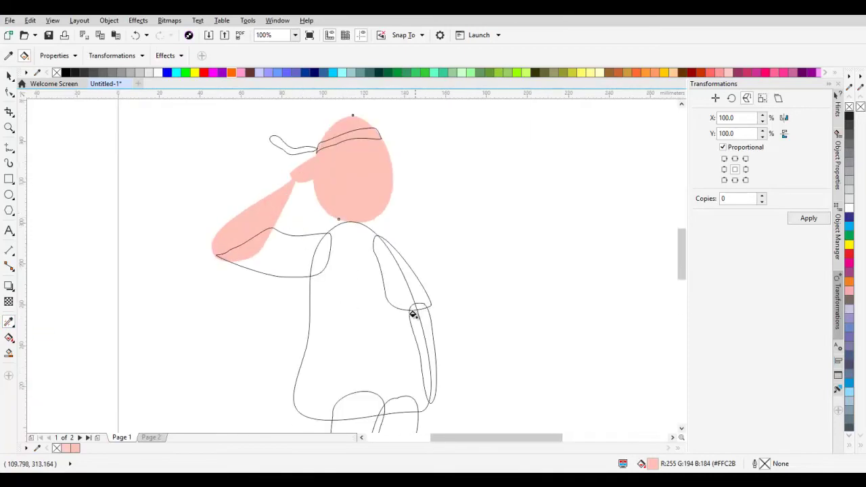
pyautogui.click(427, 325)
# - Fill the torso and both sleeves with light green, RGB 204, 255, 204
pyautogui.scroll(-4, 427, 325)
pyautogui.scroll(4, 418, 309)
pyautogui.click(10, 77)
pyautogui.scroll(-2, 116, 155)
pyautogui.click(334, 219)
pyautogui.scroll(2, 302, 236)
pyautogui.click(149, 207)
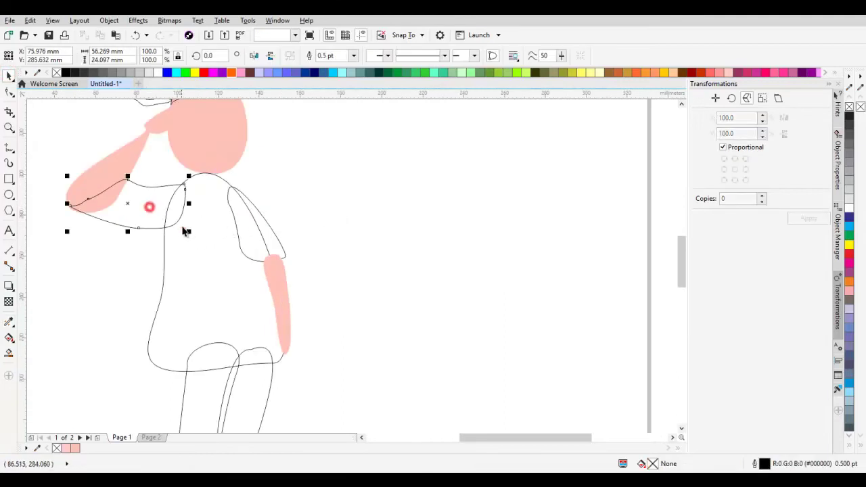
pyautogui.keyDown('shift'); pyautogui.click(201, 240); pyautogui.keyUp('shift')
pyautogui.keyDown('shift'); pyautogui.click(268, 234); pyautogui.keyUp('shift')
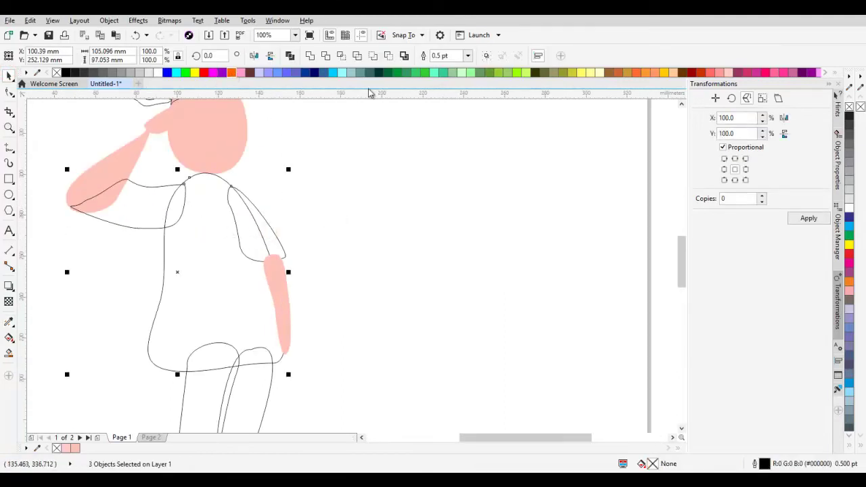
pyautogui.click(466, 74)
# - Fill the torso and both sleeves with light grey, RGB 230, 230, 230, and remove their outlines
pyautogui.scroll(-2, 400, 185)
pyautogui.click(400, 184)
pyautogui.scroll(2, 297, 198)
pyautogui.click(280, 165)
pyautogui.keyDown('shift'); pyautogui.click(323, 197); pyautogui.keyUp('shift')
pyautogui.click(360, 191)
pyautogui.scroll(-1, 361, 192)
pyautogui.scroll(1, 348, 180)
pyautogui.keyDown('shift'); pyautogui.click(326, 201); pyautogui.keyUp('shift')
pyautogui.keyDown('shift'); pyautogui.click(274, 180); pyautogui.keyUp('shift')
pyautogui.keyDown('shift'); pyautogui.click(354, 189); pyautogui.keyUp('shift')
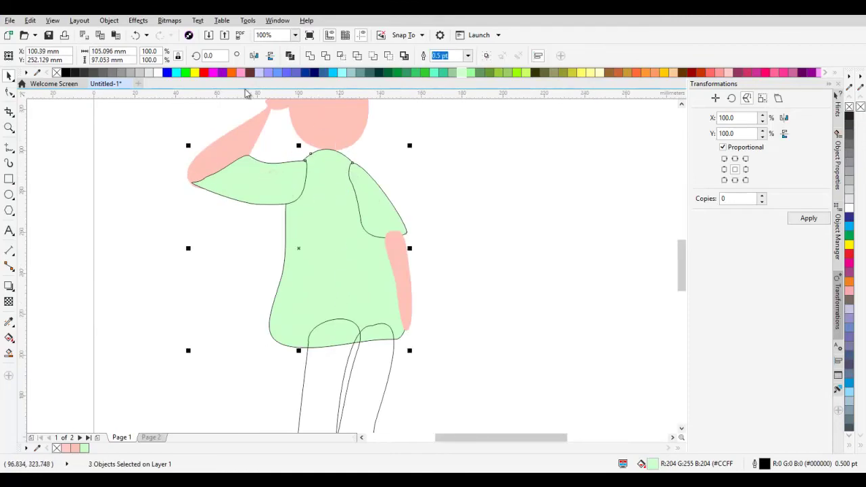
pyautogui.scroll(-2, 321, 190)
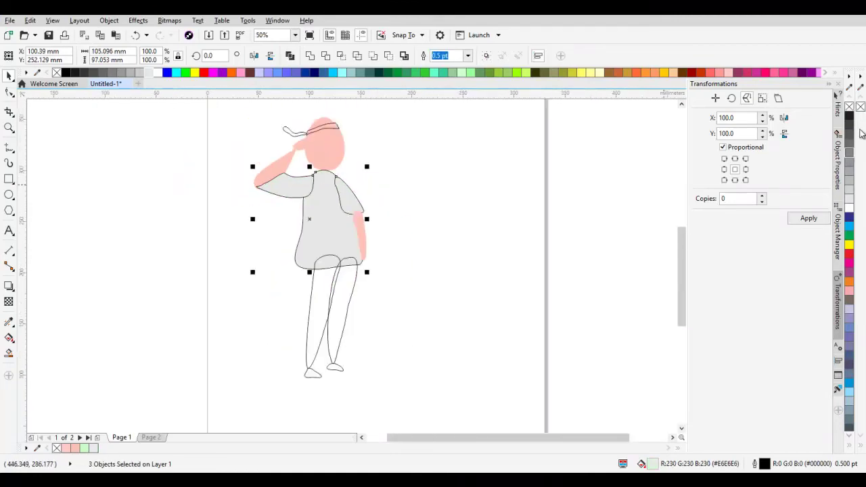
pyautogui.rightClick(861, 107)
pyautogui.click(520, 189)
pyautogui.click(406, 230)
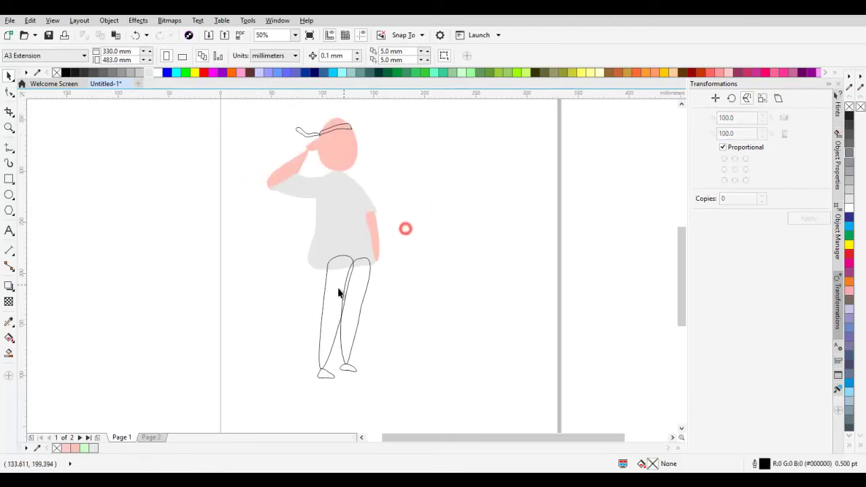
# - Fill both leg shapes with pure red, RGB 255, 0, 0, and remove their outlines
pyautogui.click(336, 289)
pyautogui.keyDown('shift'); pyautogui.click(363, 290); pyautogui.keyUp('shift')
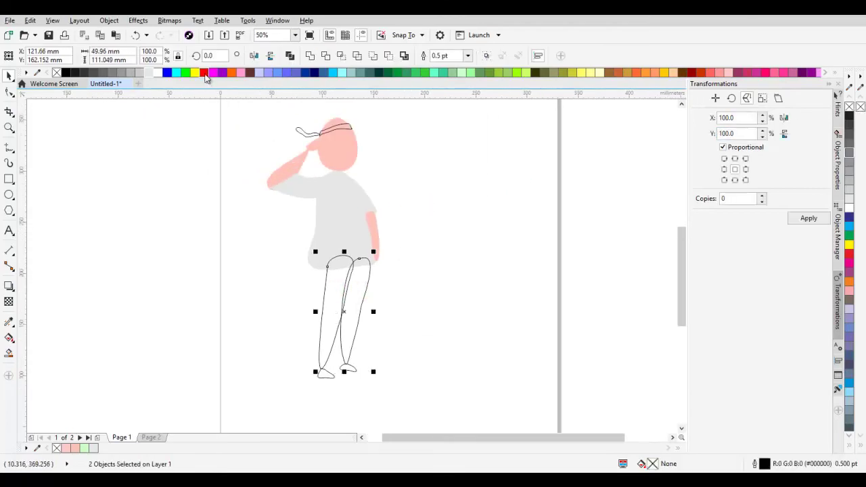
pyautogui.click(204, 73)
pyautogui.click(615, 210)
pyautogui.click(330, 230)
# - Send both red legs to the back, behind the grey shirt
pyautogui.click(359, 286)
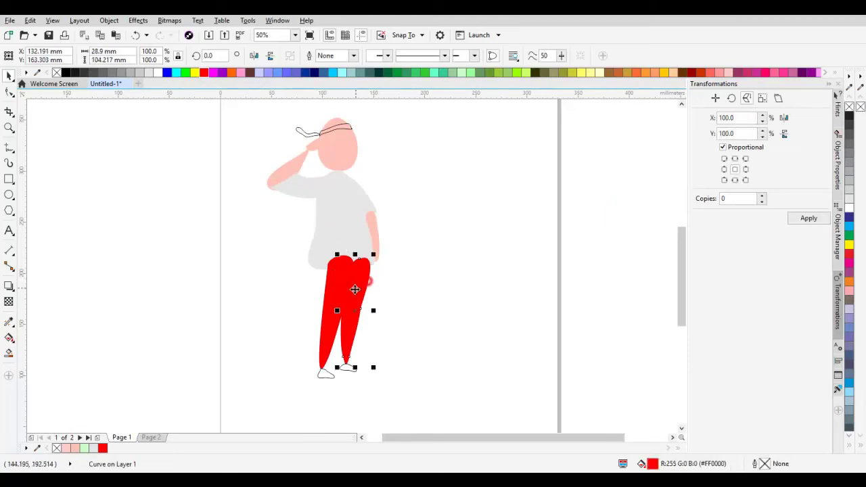
pyautogui.click(337, 306)
pyautogui.hotkey('shift', 'pagedown')
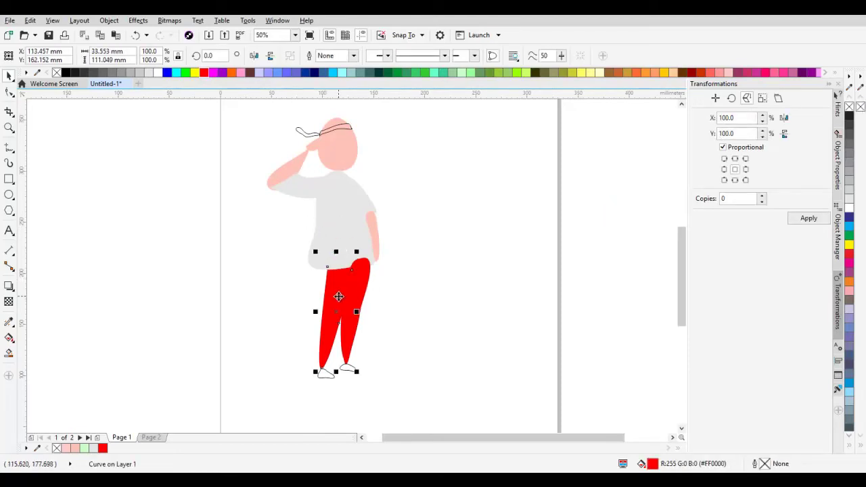
pyautogui.click(368, 287)
pyautogui.click(358, 284)
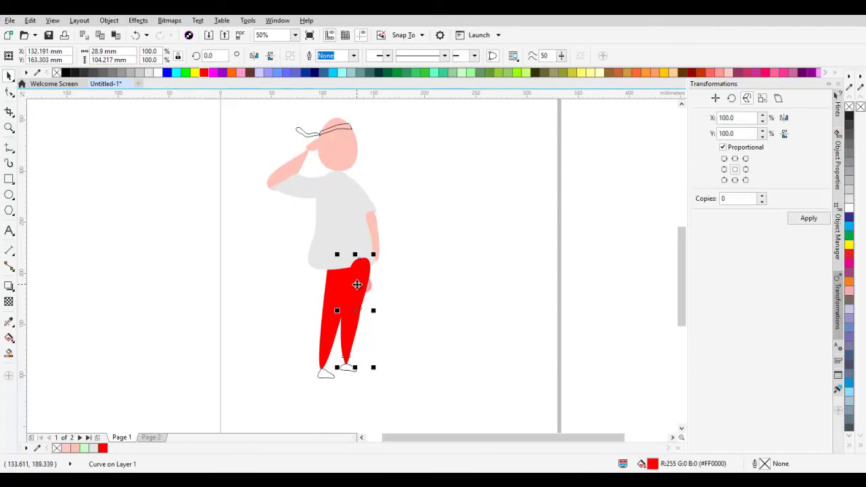
pyautogui.scroll(-2, 370, 272)
pyautogui.click(415, 274)
pyautogui.scroll(2, 381, 291)
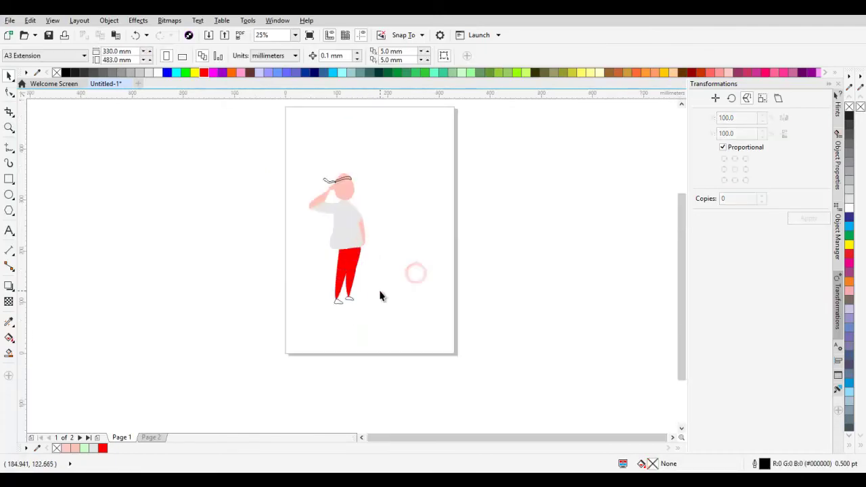
# - Stretch both shoes horizontally toward the toes, widening the front shoe to about 149% of its width
pyautogui.click(357, 344)
pyautogui.moveTo(391, 355); pyautogui.dragTo(245, 292)
pyautogui.scroll(1, 311, 315)
pyautogui.scroll(1, 392, 301)
pyautogui.click(420, 293)
pyautogui.scroll(1, 345, 288)
pyautogui.click(340, 292)
pyautogui.moveTo(384, 295); pyautogui.dragTo(420, 293)
pyautogui.scroll(-1, 421, 292)
pyautogui.click(293, 313)
pyautogui.moveTo(320, 317); pyautogui.dragTo(349, 316)
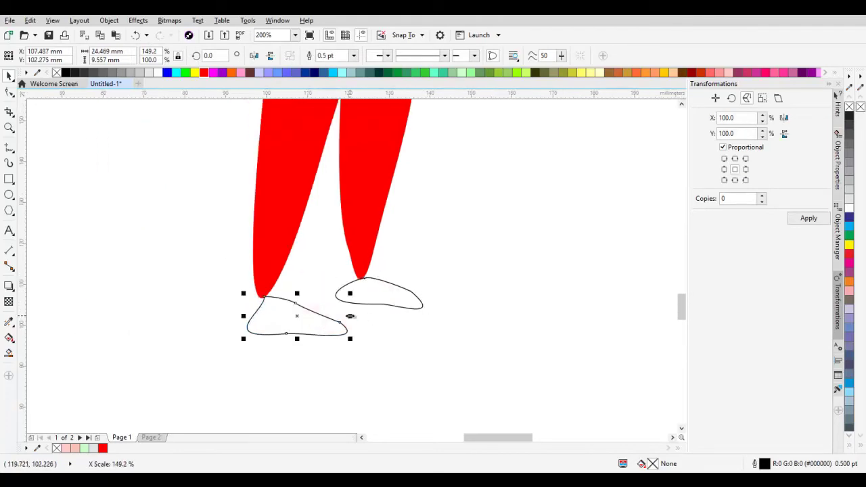
pyautogui.scroll(-1, 352, 315)
pyautogui.click(375, 323)
# - Fill both shoes with dark grey and remove their outlines
pyautogui.scroll(1, 369, 318)
pyautogui.click(365, 313)
pyautogui.keyDown('shift'); pyautogui.click(283, 327); pyautogui.keyUp('shift')
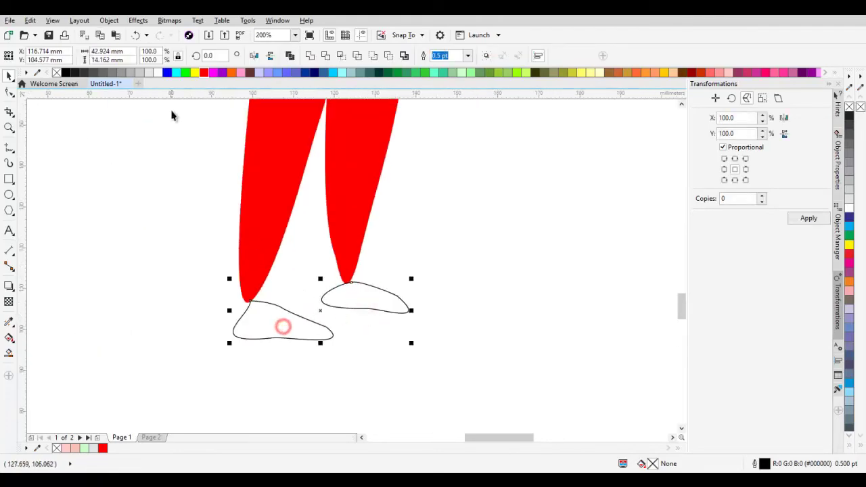
pyautogui.click(88, 72)
pyautogui.scroll(-1, 412, 271)
pyautogui.moveTo(305, 267); pyautogui.dragTo(466, 367)
pyautogui.click(530, 253)
pyautogui.scroll(-1, 530, 254)
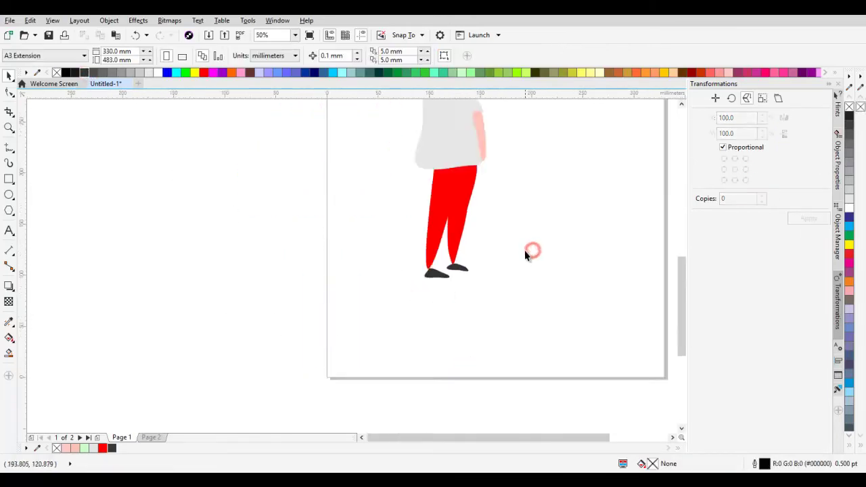
# - Bring the raised forearm in front of the shirt sleeve and place the raised hand in front of the head
pyautogui.scroll(2, 406, 266)
pyautogui.click(345, 274)
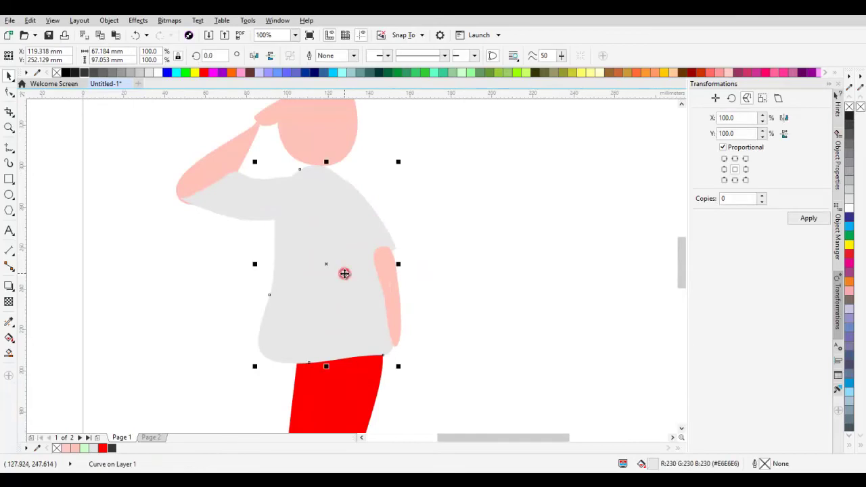
pyautogui.scroll(1, 339, 260)
pyautogui.click(246, 227)
pyautogui.click(220, 203)
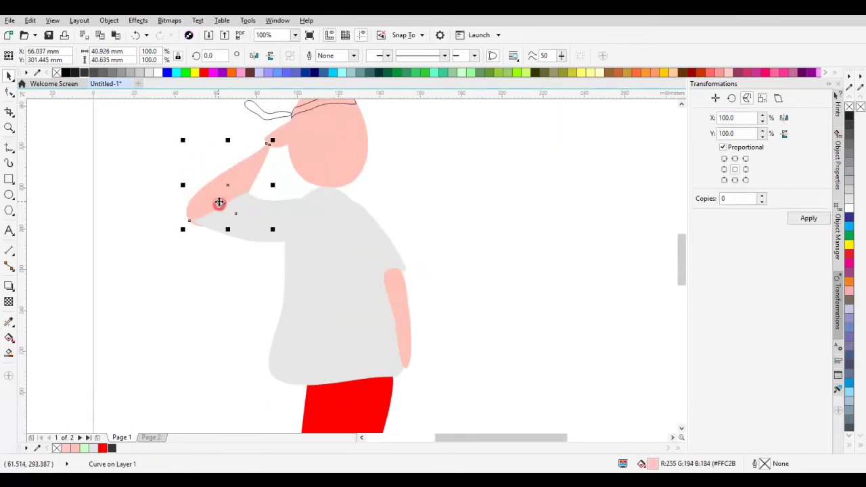
pyautogui.hotkey('shift', 'pageup')
pyautogui.scroll(-1, 272, 204)
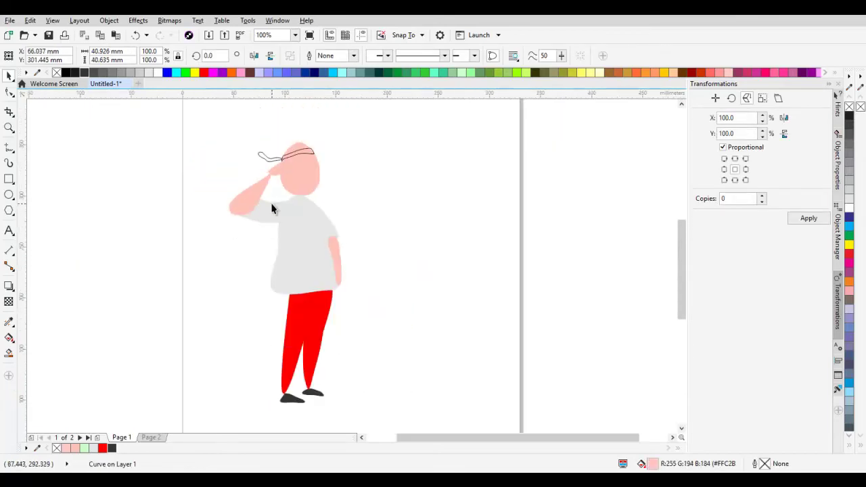
pyautogui.click(325, 188)
pyautogui.scroll(1, 317, 186)
pyautogui.click(235, 152)
pyautogui.click(344, 142)
pyautogui.click(265, 165)
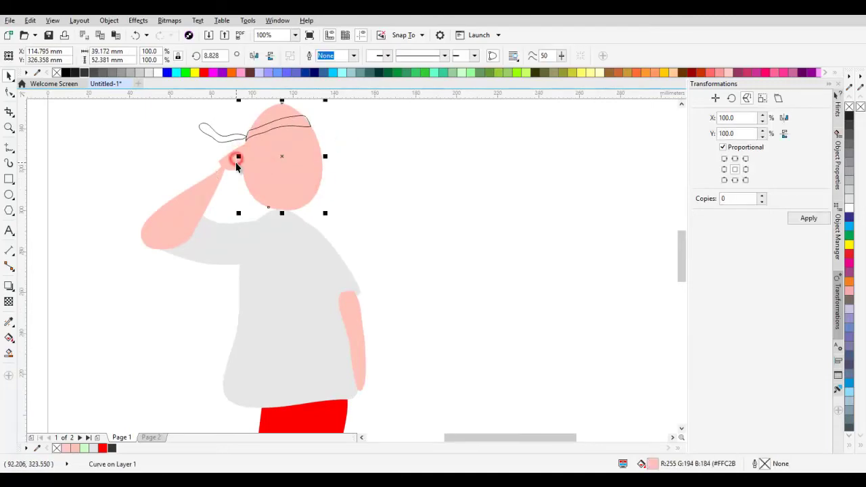
pyautogui.click(236, 163)
pyautogui.scroll(-3, 282, 177)
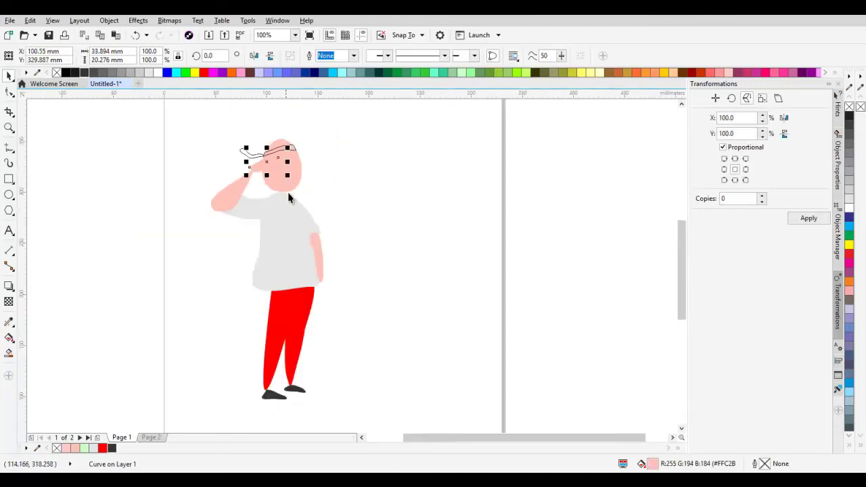
# - Send the lowered forearm to the back, behind the grey shirt
pyautogui.scroll(3, 308, 260)
pyautogui.click(300, 257)
pyautogui.click(314, 254)
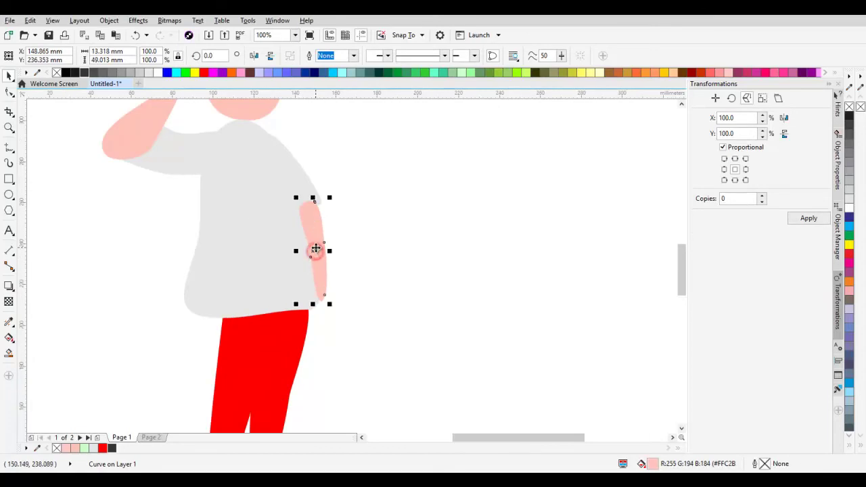
pyautogui.scroll(-2, 315, 251)
pyautogui.click(335, 242)
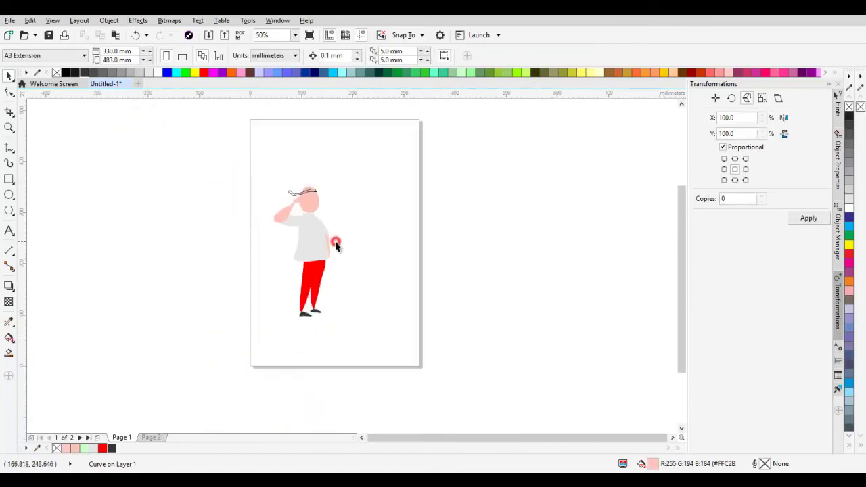
pyautogui.scroll(-2, 320, 211)
pyautogui.scroll(2, 318, 207)
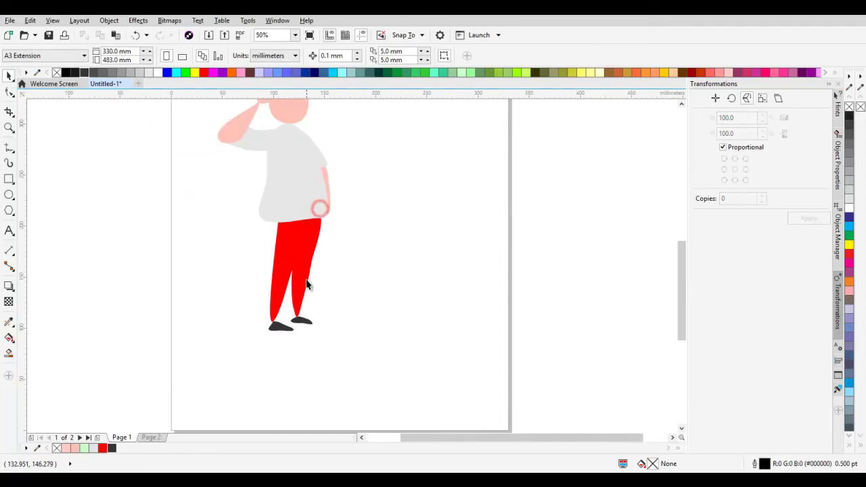
# - Examine where the two red legs overlap below the shirt hem
pyautogui.click(304, 269)
pyautogui.scroll(2, 303, 268)
pyautogui.click(358, 233)
pyautogui.click(277, 232)
pyautogui.click(298, 225)
pyautogui.click(276, 222)
pyautogui.click(316, 230)
pyautogui.click(276, 230)
pyautogui.click(303, 230)
pyautogui.click(316, 231)
pyautogui.click(342, 234)
pyautogui.click(313, 230)
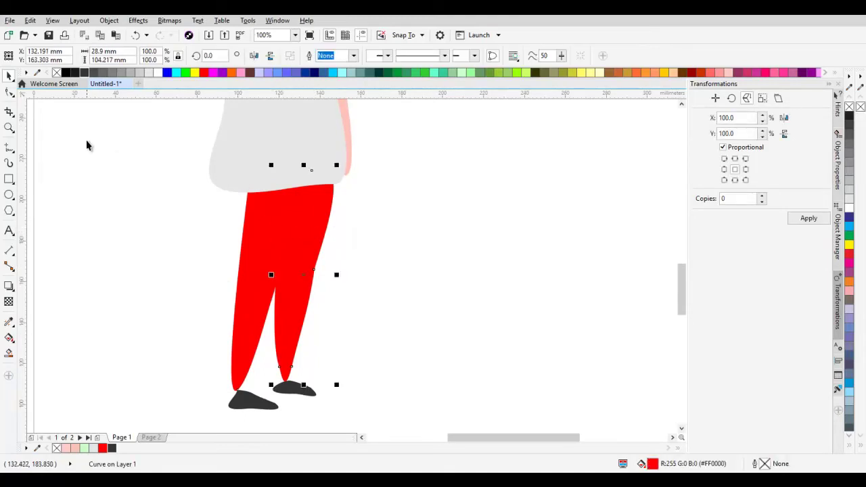
# - Try to sketch a closed freehand shape about 24 by 80 mm over the overlap between the legs
pyautogui.click(12, 150)
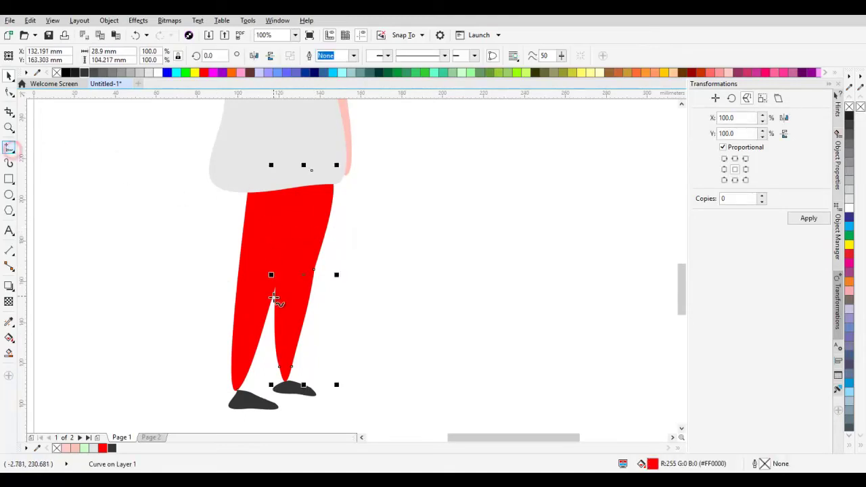
pyautogui.moveTo(268, 341); pyautogui.dragTo(313, 225)
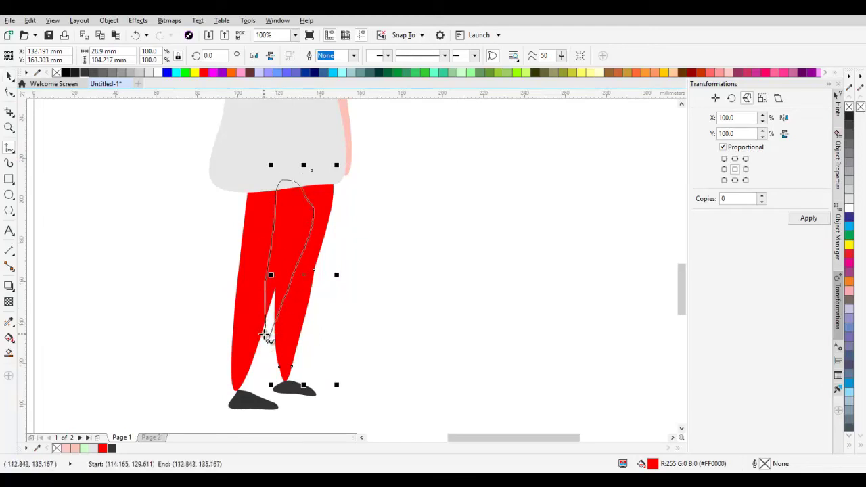
pyautogui.moveTo(268, 347); pyautogui.dragTo(267, 344)
pyautogui.press('space')
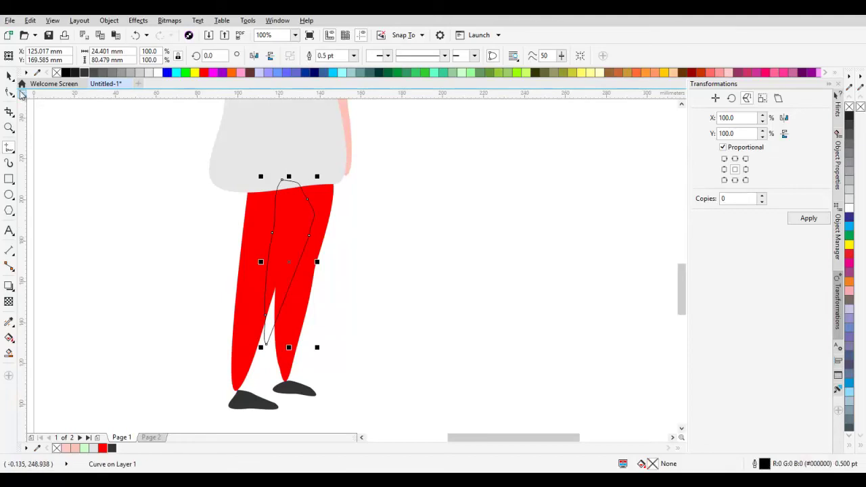
pyautogui.scroll(1, 327, 215)
pyautogui.scroll(-1, 327, 215)
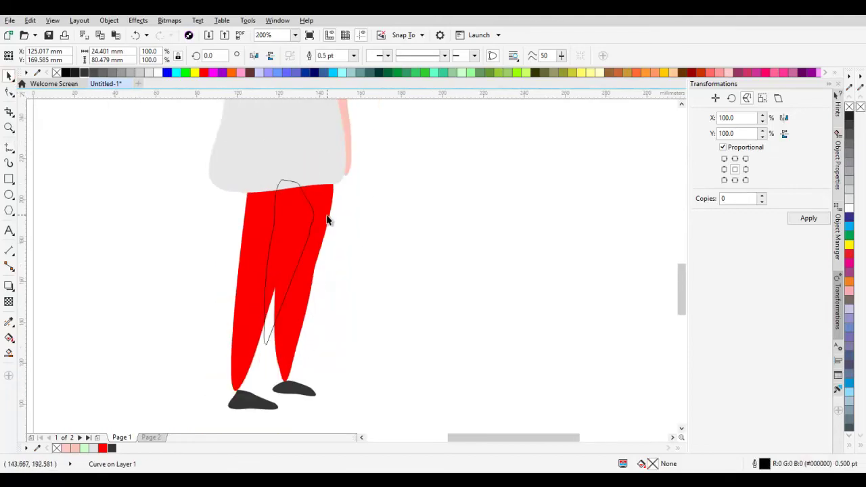
# - Apply a linear fountain fill to the rear leg, running from red at its outer edge to white toward the front leg
pyautogui.click(309, 248)
pyautogui.scroll(1, 308, 254)
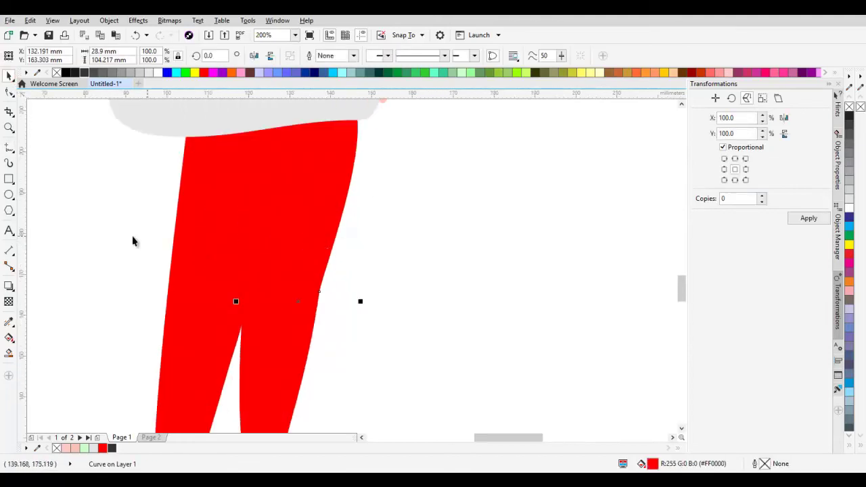
pyautogui.click(10, 338)
pyautogui.moveTo(325, 228); pyautogui.dragTo(234, 281)
pyautogui.scroll(-1, 280, 223)
pyautogui.moveTo(255, 241); pyautogui.dragTo(246, 242)
pyautogui.moveTo(323, 195); pyautogui.dragTo(320, 231)
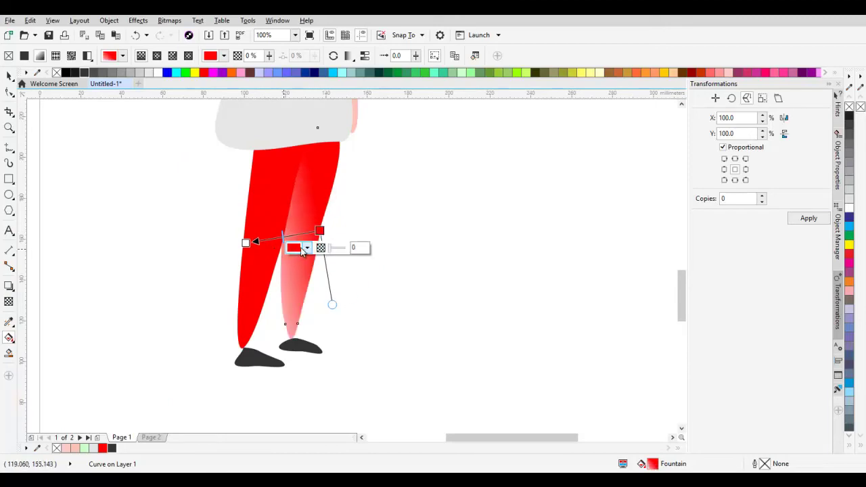
# - Change the white end colour of the rear leg's fountain fill to a dark red
pyautogui.click(247, 243)
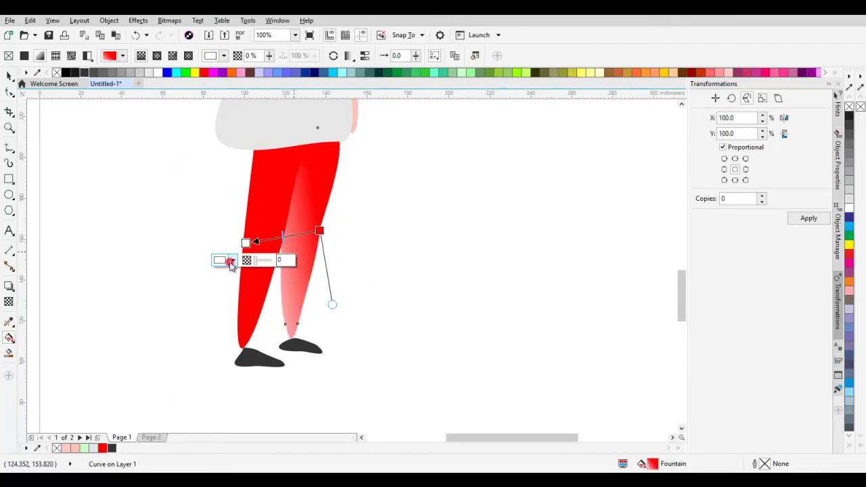
pyautogui.click(231, 262)
pyautogui.moveTo(271, 335); pyautogui.dragTo(284, 340)
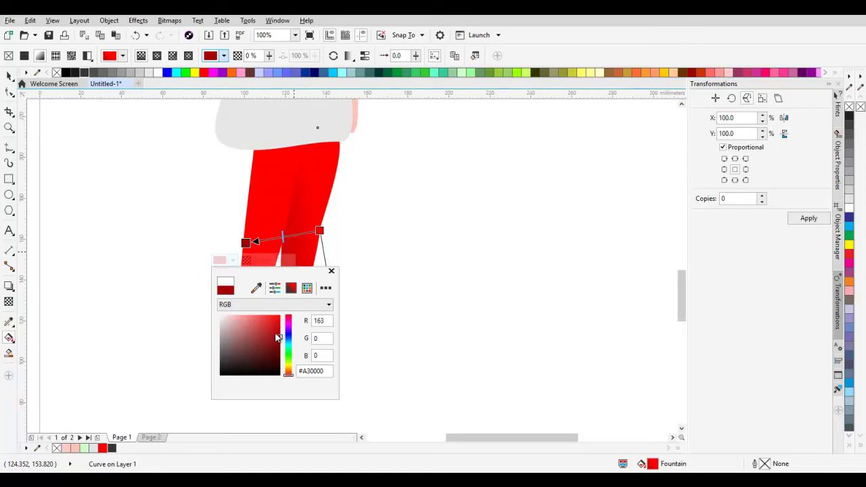
pyautogui.click(200, 191)
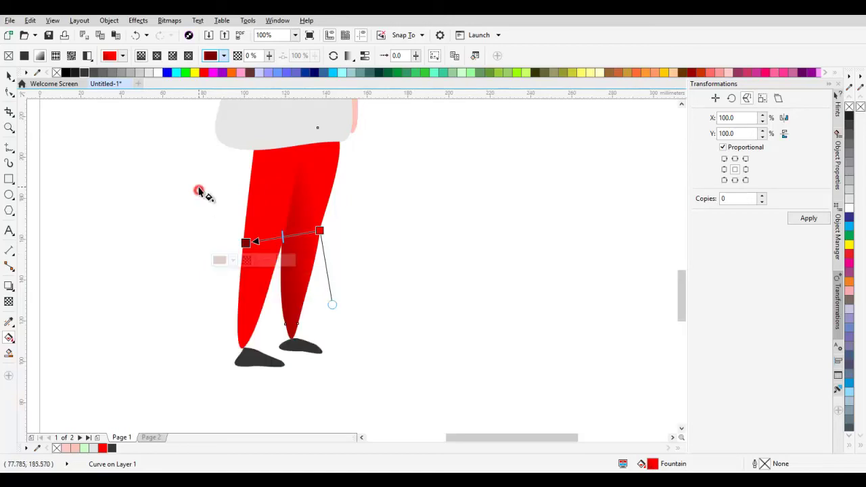
pyautogui.click(8, 76)
pyautogui.click(122, 181)
pyautogui.scroll(-2, 241, 224)
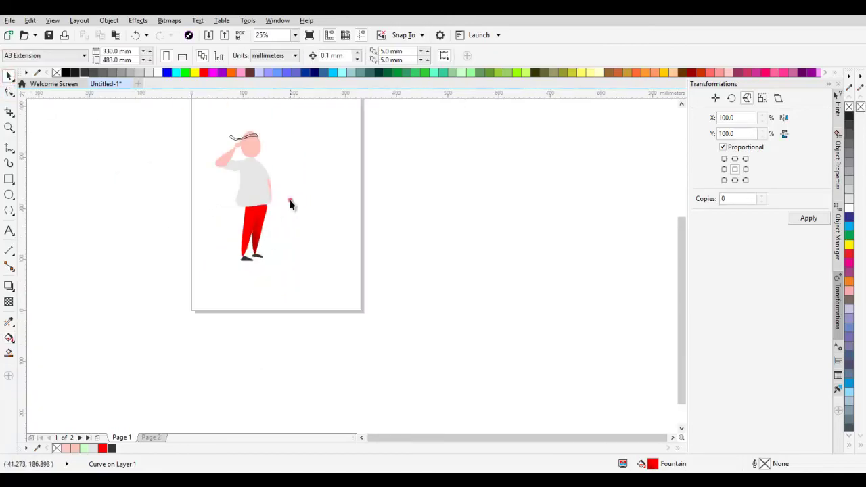
# - Apply a linear fountain fill to the head, running from skin tone in the middle to white toward the raised hand
pyautogui.click(289, 199)
pyautogui.scroll(2, 248, 148)
pyautogui.moveTo(248, 149); pyautogui.dragTo(249, 184)
pyautogui.scroll(2, 249, 189)
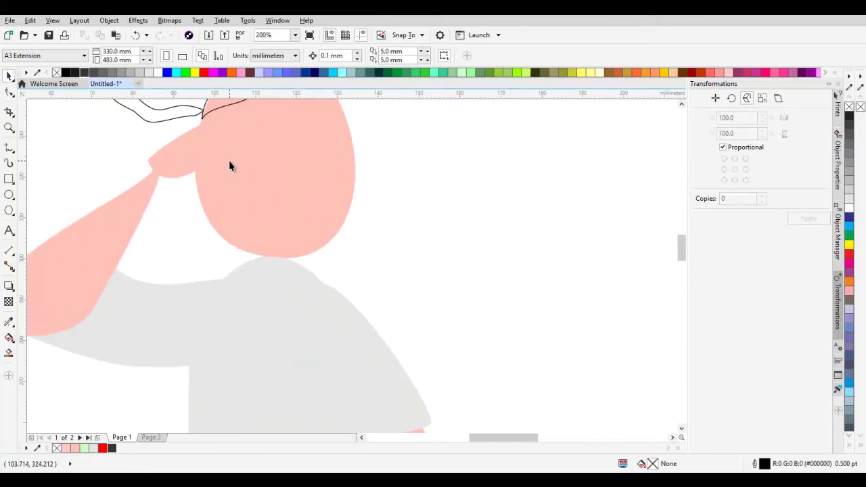
pyautogui.click(243, 184)
pyautogui.scroll(-2, 257, 174)
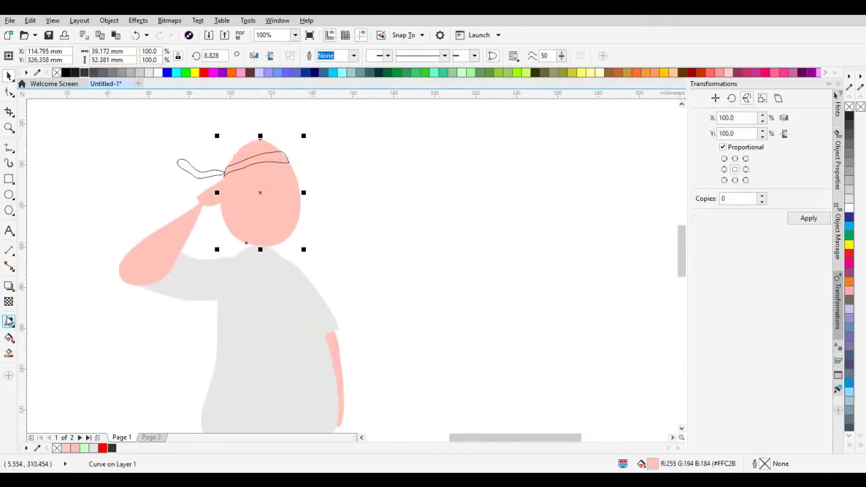
pyautogui.click(10, 340)
pyautogui.scroll(2, 251, 209)
pyautogui.moveTo(305, 235); pyautogui.dragTo(218, 228)
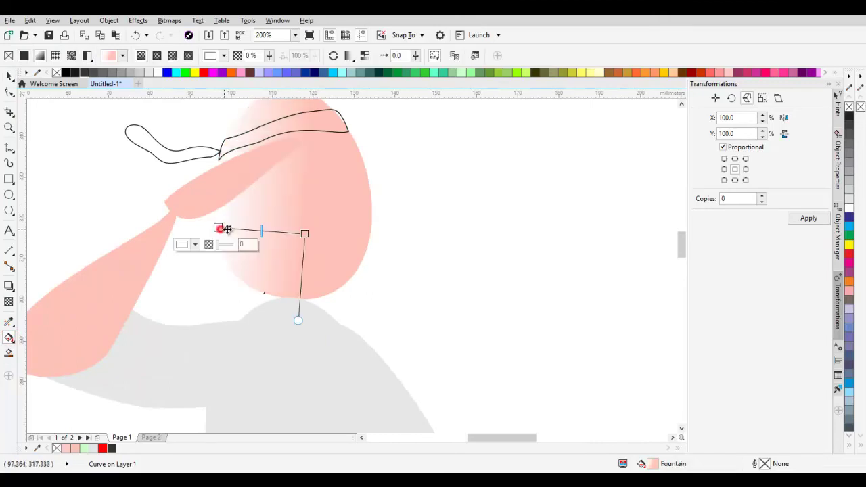
# - Change the white end colour of the head's fountain fill to the light salmon #FFB1A8
pyautogui.click(195, 245)
pyautogui.click(217, 302)
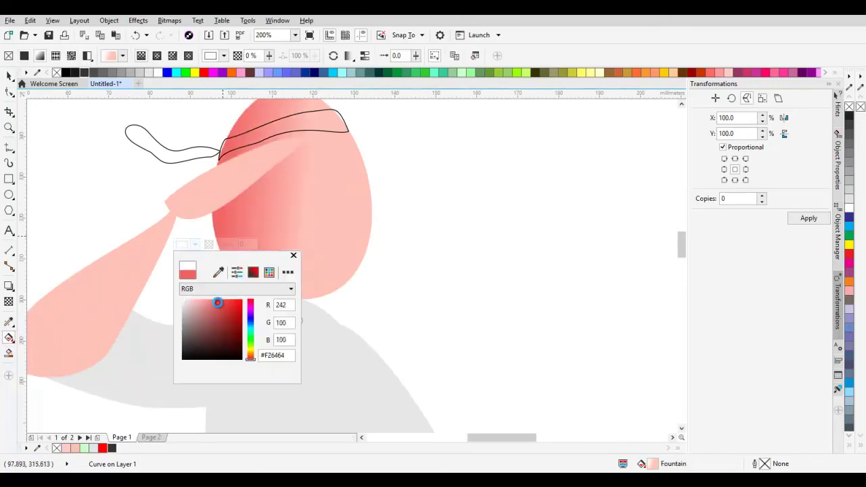
pyautogui.moveTo(250, 346); pyautogui.dragTo(251, 356)
pyautogui.moveTo(203, 318); pyautogui.dragTo(224, 299)
pyautogui.moveTo(251, 359); pyautogui.dragTo(252, 359)
pyautogui.click(216, 300)
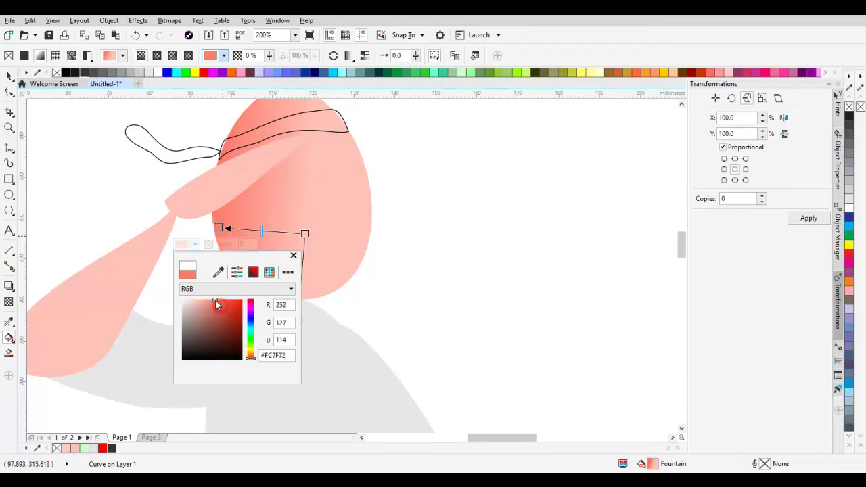
pyautogui.click(199, 302)
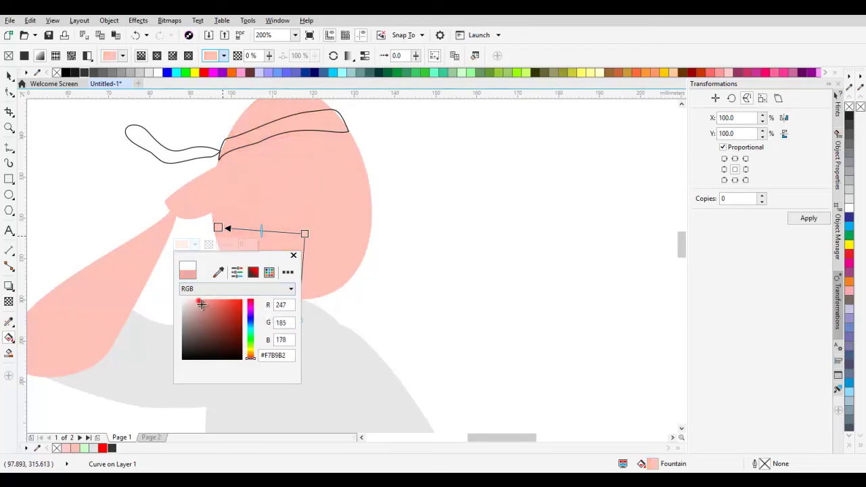
pyautogui.click(210, 301)
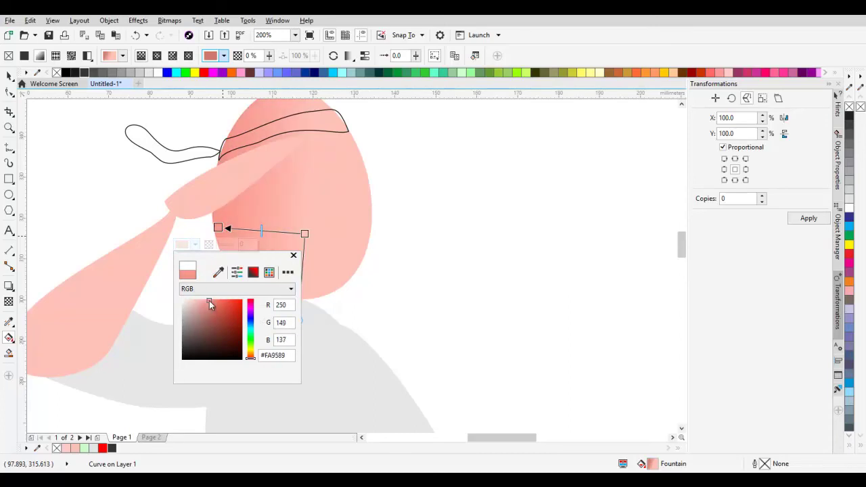
pyautogui.click(202, 299)
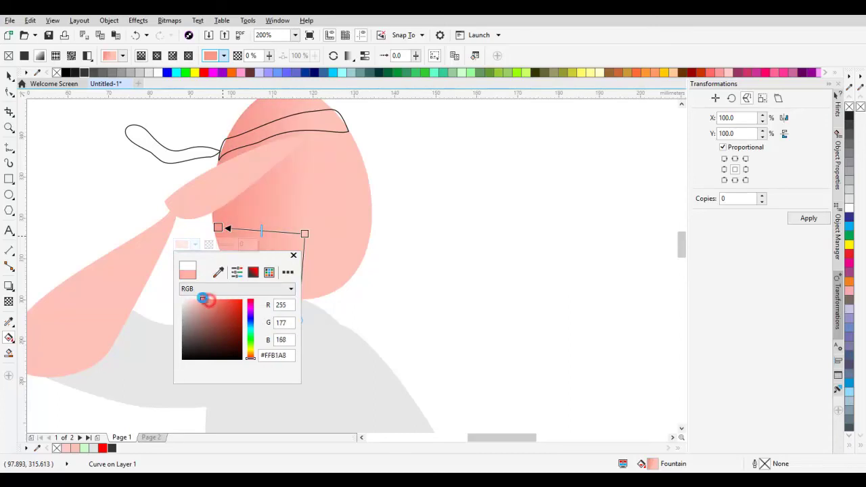
pyautogui.click(218, 226)
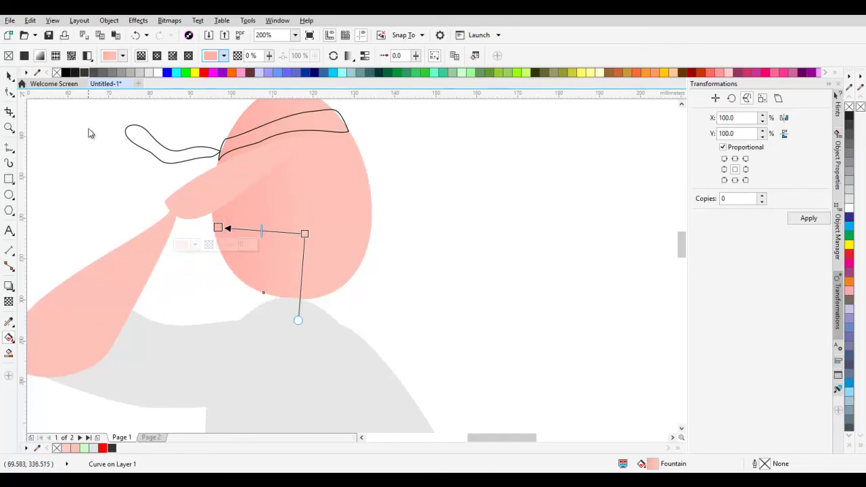
pyautogui.click(10, 76)
pyautogui.scroll(-2, 213, 194)
pyautogui.click(311, 216)
# - Fill the headband and its loose tail with red and remove their outlines
pyautogui.scroll(-1, 312, 215)
pyautogui.scroll(2, 283, 205)
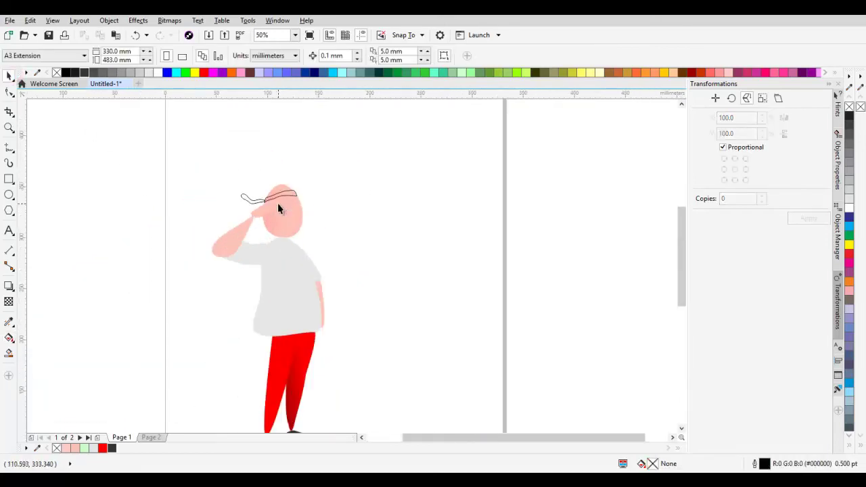
pyautogui.click(293, 183)
pyautogui.keyDown('shift'); pyautogui.click(222, 197); pyautogui.keyUp('shift')
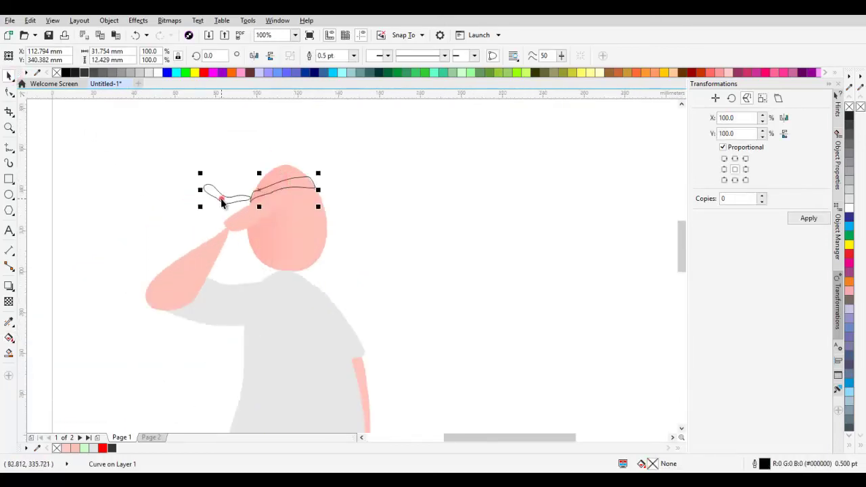
pyautogui.click(204, 72)
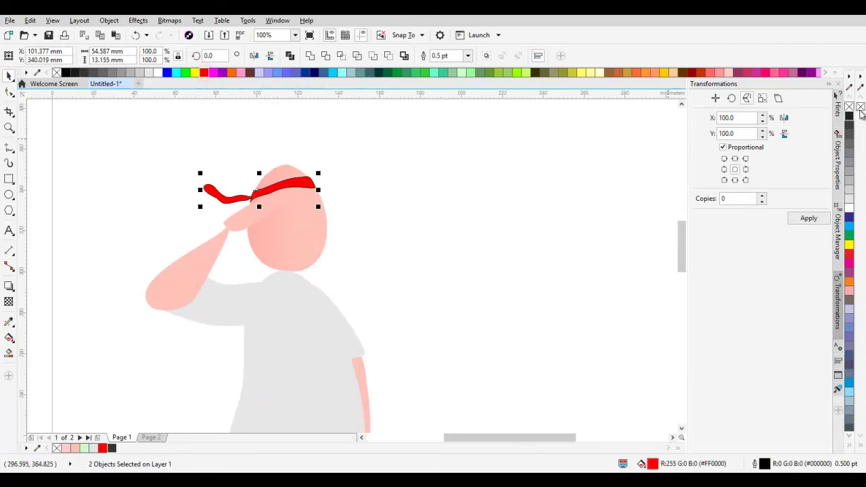
pyautogui.click(448, 197)
pyautogui.scroll(-2, 444, 205)
pyautogui.scroll(-3, 446, 224)
pyautogui.scroll(2, 443, 250)
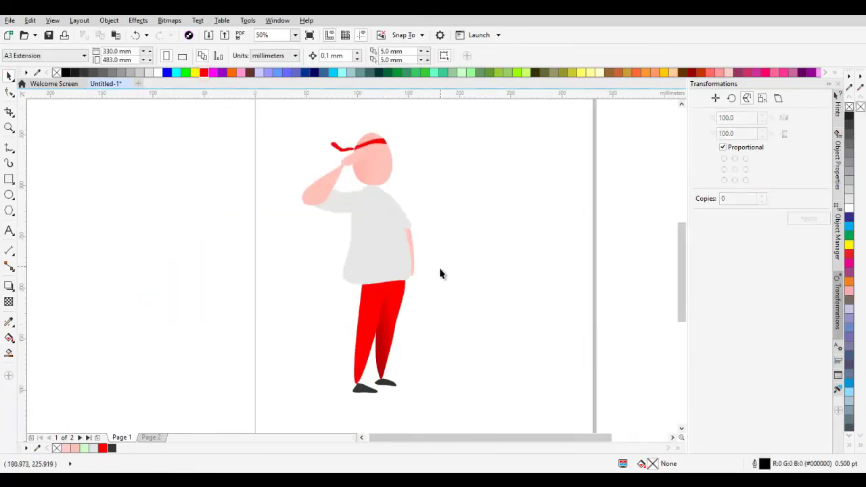
# - Sketch a closed freehand shape about 47 by 90 mm overlapping the shirt's side below the raised arm
pyautogui.scroll(2, 437, 277)
pyautogui.click(371, 265)
pyautogui.scroll(-1, 356, 273)
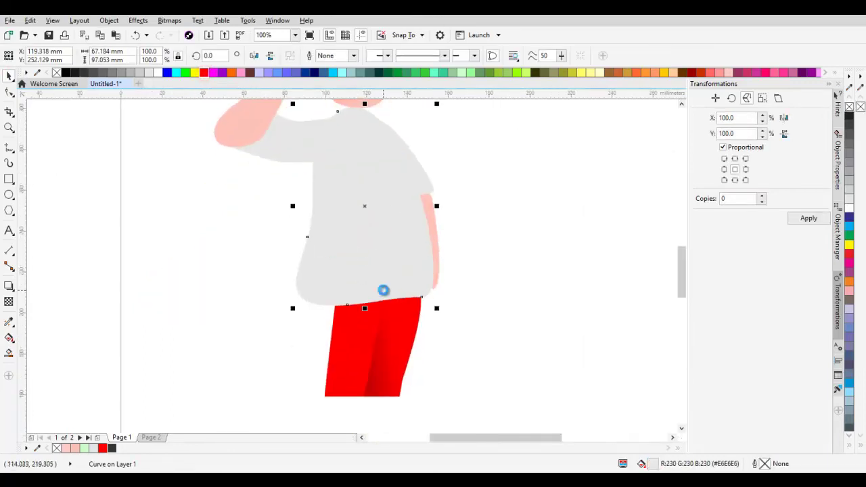
pyautogui.click(10, 149)
pyautogui.moveTo(242, 244)
pyautogui.mouseDown()
pyautogui.moveTo(264, 303)
pyautogui.moveTo(281, 318)
pyautogui.moveTo(324, 311)
pyautogui.mouseUp()
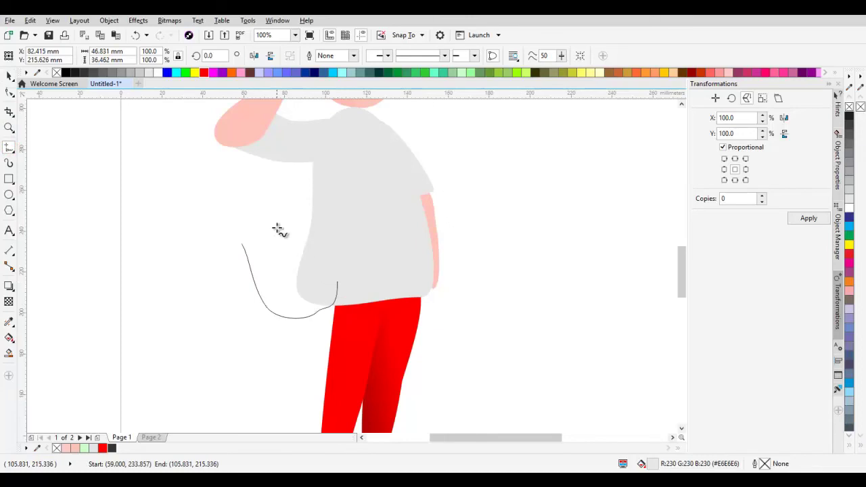
pyautogui.hotkey('ctrl', 'z')
pyautogui.moveTo(269, 195)
pyautogui.mouseDown()
pyautogui.moveTo(248, 291)
pyautogui.moveTo(289, 343)
pyautogui.moveTo(323, 316)
pyautogui.mouseUp()
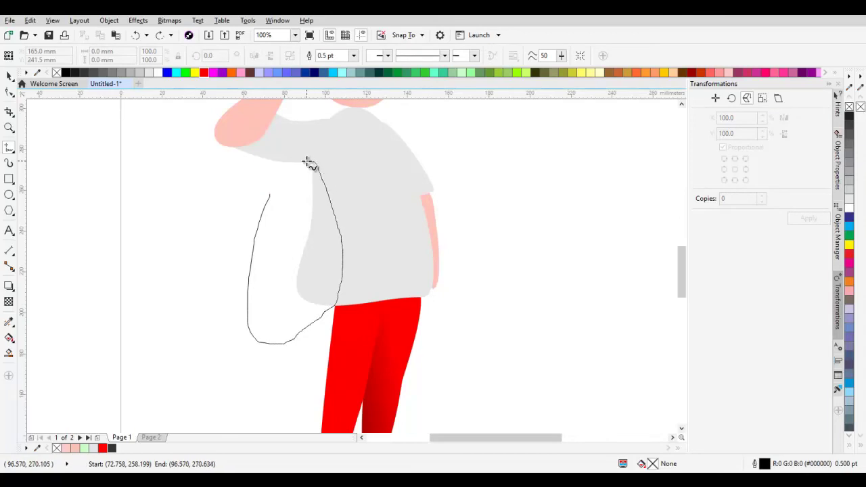
pyautogui.moveTo(266, 194); pyautogui.dragTo(268, 197)
pyautogui.scroll(-1, 243, 215)
pyautogui.scroll(1, 243, 215)
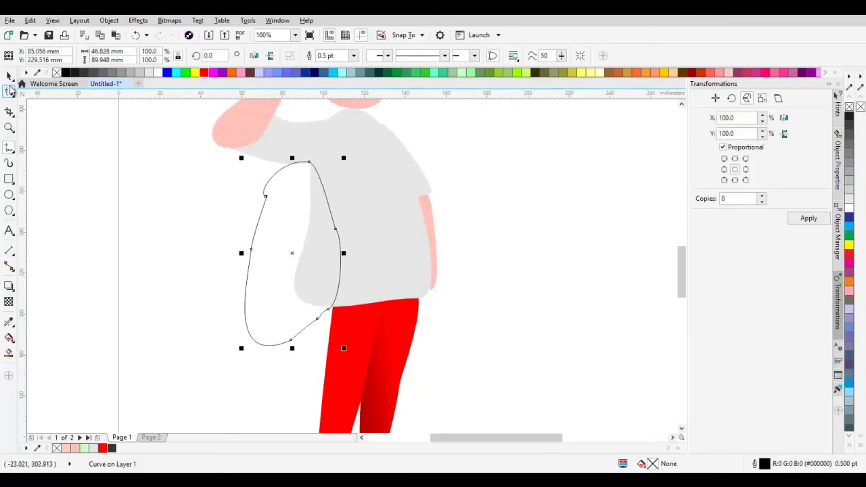
# - Cut the sketched freehand shape out of the shirt with Back Minus Front
pyautogui.click(10, 91)
pyautogui.keyDown('shift'); pyautogui.click(359, 198); pyautogui.keyUp('shift')
pyautogui.click(391, 56)
pyautogui.click(492, 187)
pyautogui.scroll(-1, 488, 191)
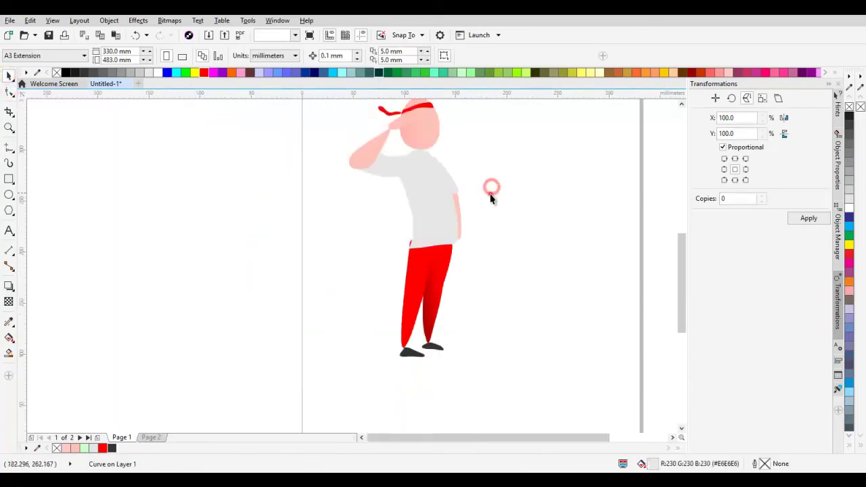
# - Narrow the front leg from its outer side to about 31.5 mm wide so it fits under the shirt
pyautogui.scroll(1, 437, 226)
pyautogui.click(426, 257)
pyautogui.moveTo(418, 275); pyautogui.dragTo(366, 232)
pyautogui.click(347, 258)
pyautogui.scroll(1, 329, 214)
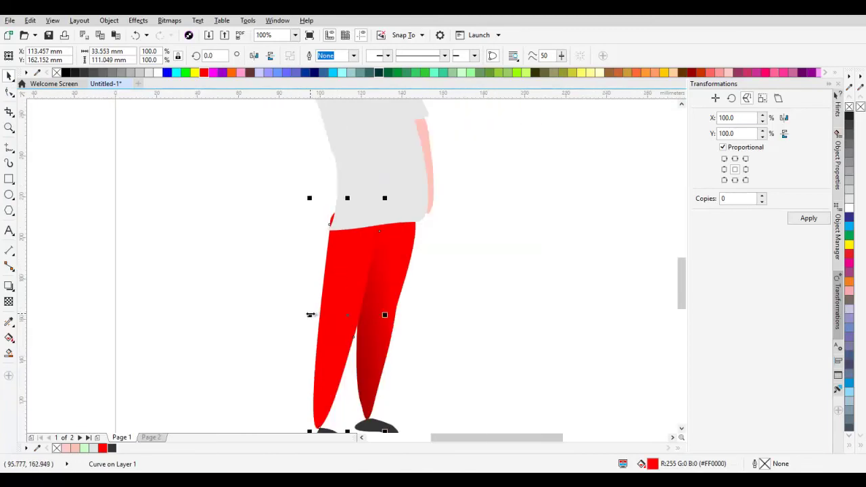
pyautogui.moveTo(311, 314); pyautogui.dragTo(318, 314)
pyautogui.scroll(-1, 315, 314)
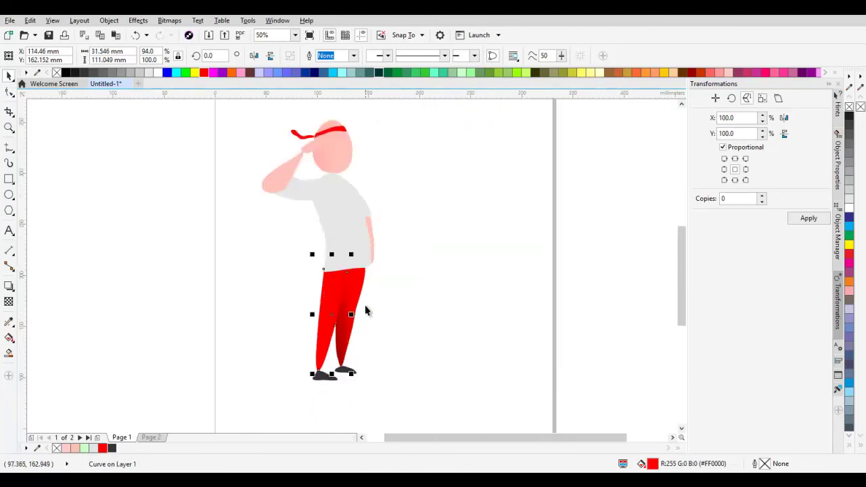
pyautogui.click(372, 306)
pyautogui.scroll(-1, 371, 306)
pyautogui.scroll(-1, 385, 304)
pyautogui.scroll(2, 334, 261)
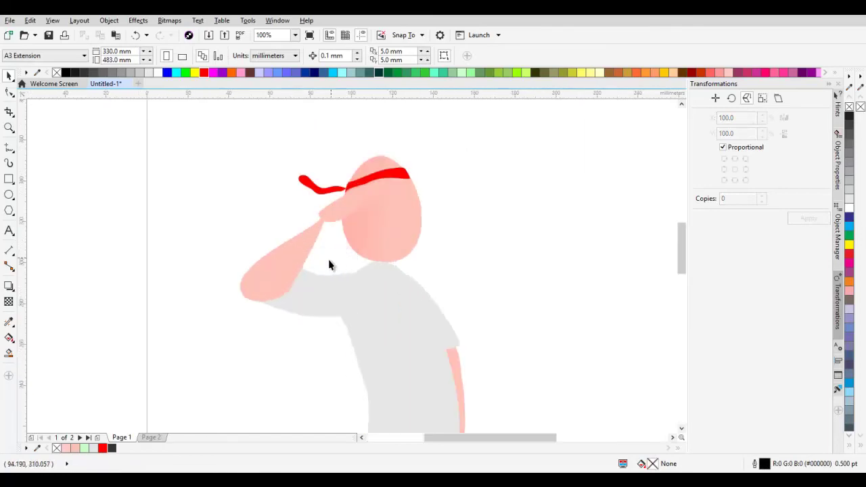
pyautogui.click(325, 305)
pyautogui.moveTo(331, 306); pyautogui.dragTo(289, 265)
pyautogui.click(465, 264)
# - Apply a linear fountain fill to the shirt, from light grey in the middle to #B8B8B8 at the trimmed side
pyautogui.scroll(-1, 457, 270)
pyautogui.scroll(1, 424, 295)
pyautogui.click(409, 302)
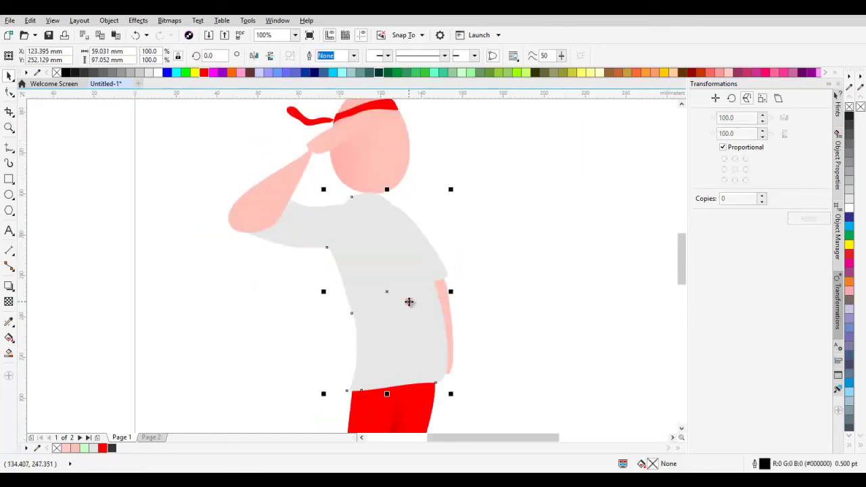
pyautogui.click(9, 337)
pyautogui.moveTo(405, 273); pyautogui.dragTo(355, 312)
pyautogui.click(359, 328)
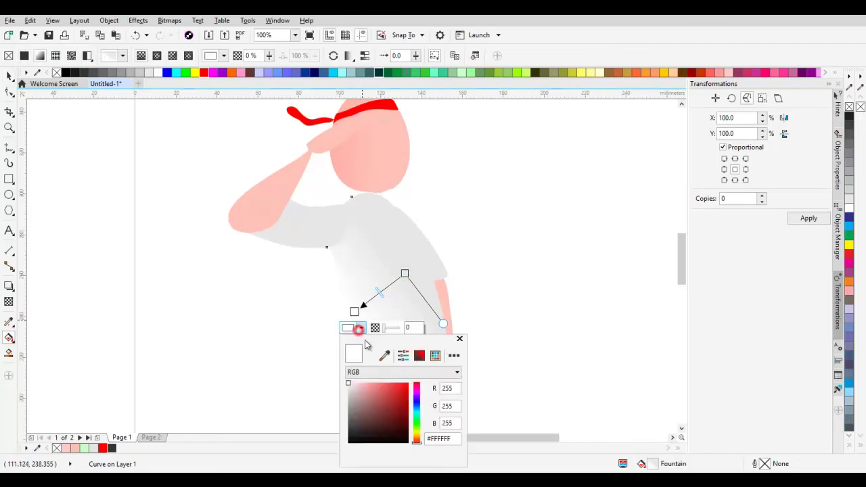
pyautogui.moveTo(338, 398); pyautogui.dragTo(341, 400)
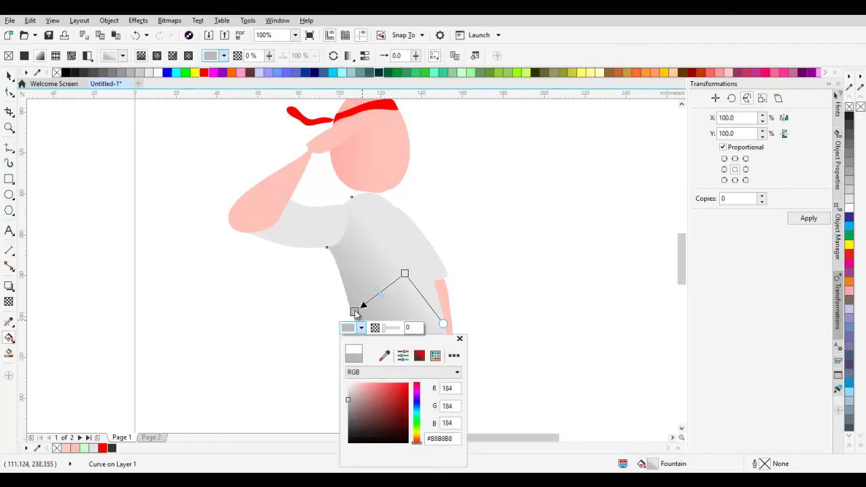
# - Stretch the shirt's fountain fill so its dark end lies outside the trimmed side
pyautogui.click(355, 311)
pyautogui.moveTo(354, 311); pyautogui.dragTo(316, 335)
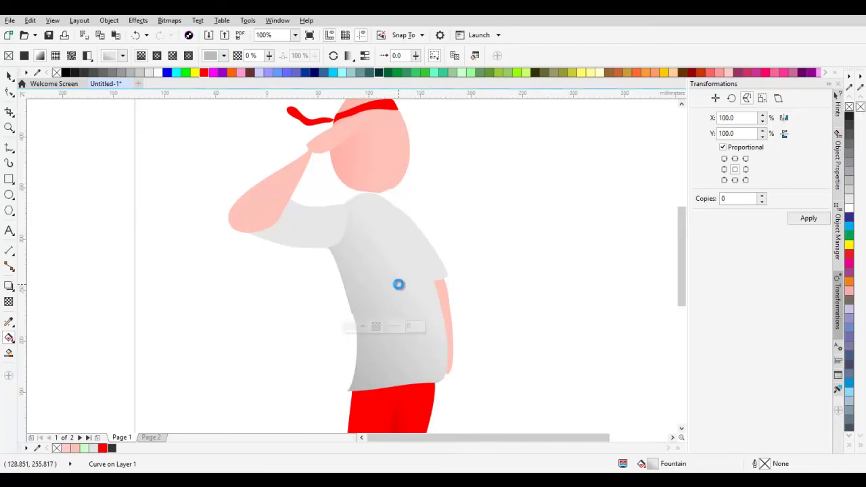
pyautogui.scroll(-3, 400, 290)
pyautogui.scroll(3, 399, 290)
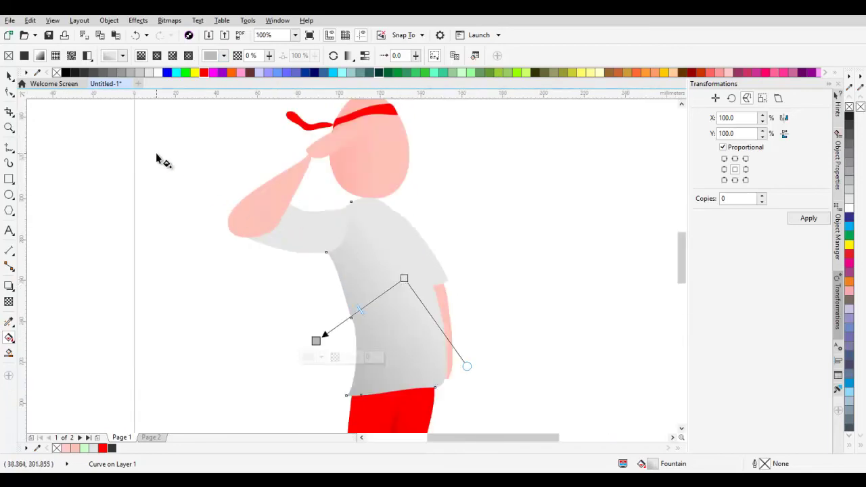
pyautogui.click(9, 76)
pyautogui.click(123, 180)
pyautogui.scroll(-4, 406, 251)
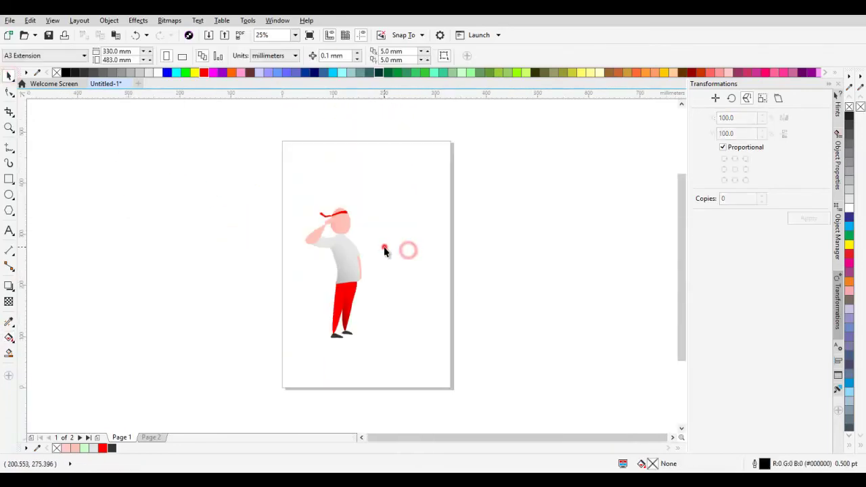
pyautogui.scroll(2, 349, 218)
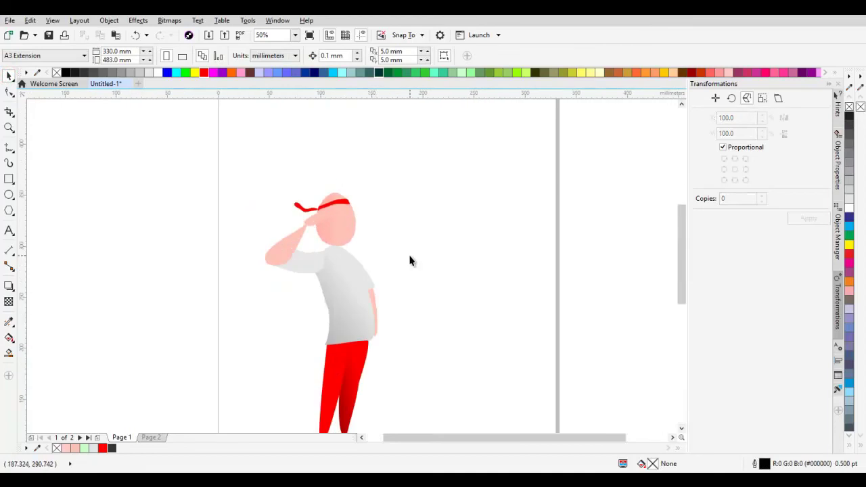
pyautogui.scroll(-2, 410, 262)
pyautogui.click(424, 296)
pyautogui.moveTo(433, 370); pyautogui.dragTo(351, 325)
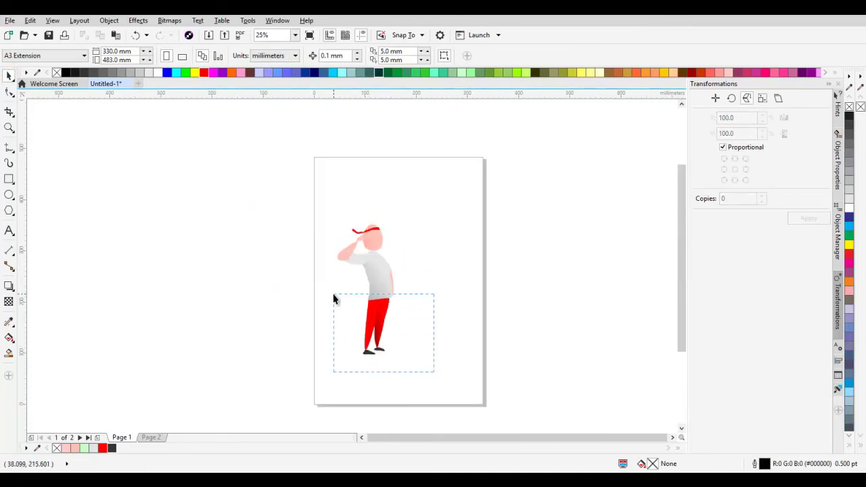
pyautogui.moveTo(333, 294); pyautogui.dragTo(361, 263)
# - Group the raised hand with the forearm and scale the group down slightly
pyautogui.scroll(1, 380, 238)
pyautogui.click(329, 184)
pyautogui.scroll(1, 352, 220)
pyautogui.click(336, 250)
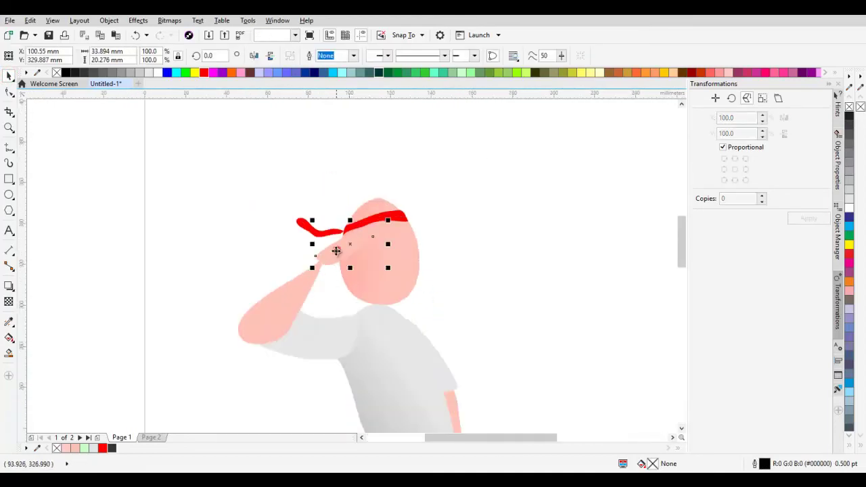
pyautogui.click(293, 296)
pyautogui.click(445, 234)
pyautogui.click(340, 253)
pyautogui.keyDown('shift'); pyautogui.click(297, 298); pyautogui.keyUp('shift')
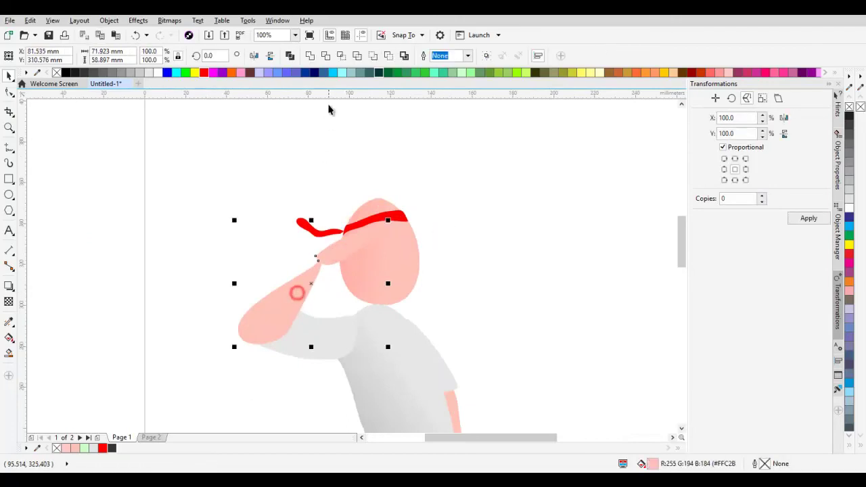
pyautogui.hotkey('ctrl', 'g')
pyautogui.moveTo(387, 220); pyautogui.dragTo(375, 230)
pyautogui.click(355, 184)
# - Group the head with the headband and its tail, and scale the group down to 80.3%
pyautogui.click(331, 183)
pyautogui.moveTo(285, 151); pyautogui.dragTo(450, 308)
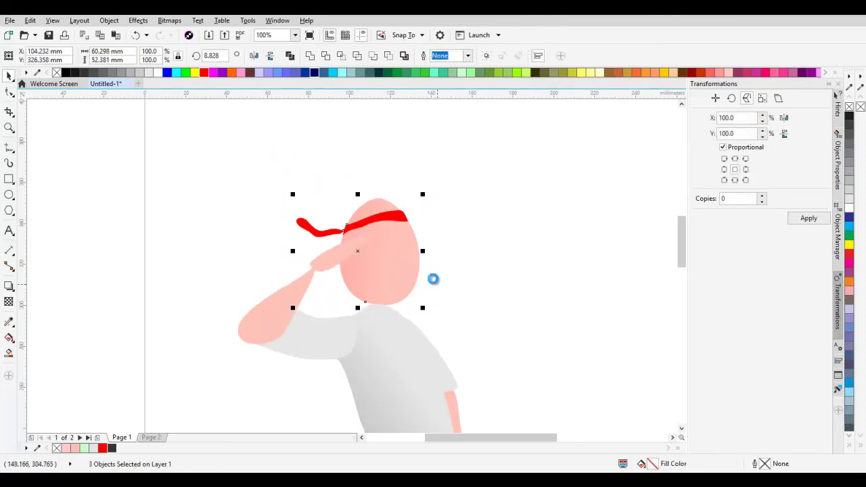
pyautogui.hotkey('ctrl', 'g')
pyautogui.moveTo(423, 195); pyautogui.dragTo(396, 212)
pyautogui.scroll(-1, 393, 232)
pyautogui.scroll(1, 393, 232)
# - Reposition the head group so it sits on the shirt's neckline
pyautogui.moveTo(376, 257); pyautogui.dragTo(389, 259)
pyautogui.scroll(-1, 390, 258)
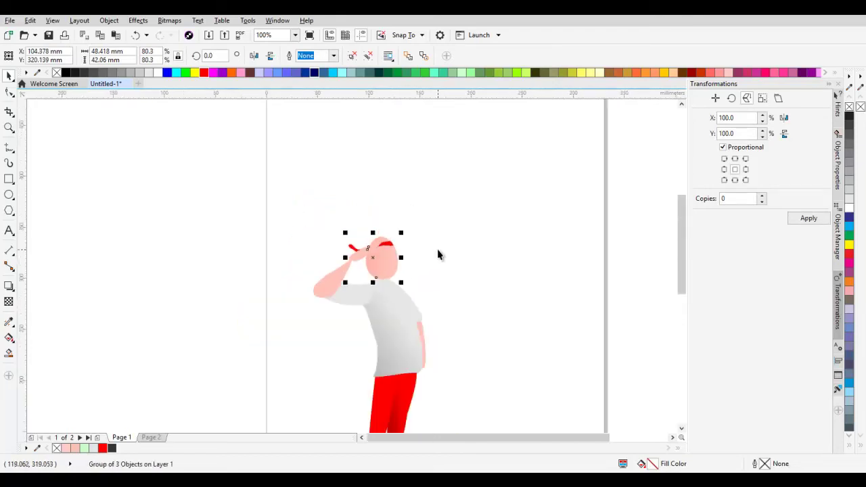
pyautogui.scroll(-2, 409, 259)
pyautogui.scroll(3, 425, 255)
pyautogui.scroll(-1, 410, 264)
pyautogui.moveTo(415, 190); pyautogui.dragTo(413, 193)
pyautogui.scroll(-1, 415, 199)
pyautogui.click(435, 199)
# - Ungroup the raised arm and scale the hand down to about 19.9 by 11.9 mm
pyautogui.scroll(1, 411, 215)
pyautogui.click(392, 218)
pyautogui.click(341, 206)
pyautogui.click(354, 55)
pyautogui.click(396, 154)
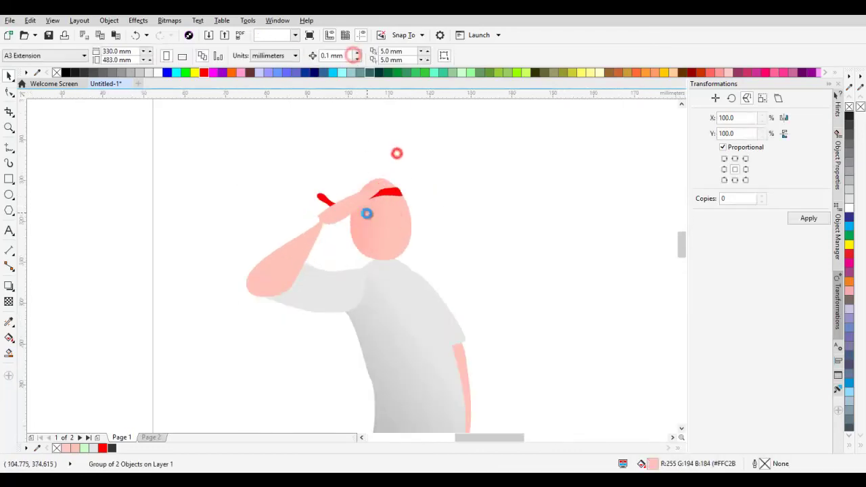
pyautogui.scroll(1, 367, 214)
pyautogui.click(341, 195)
pyautogui.moveTo(398, 155); pyautogui.dragTo(353, 182)
pyautogui.scroll(-3, 315, 210)
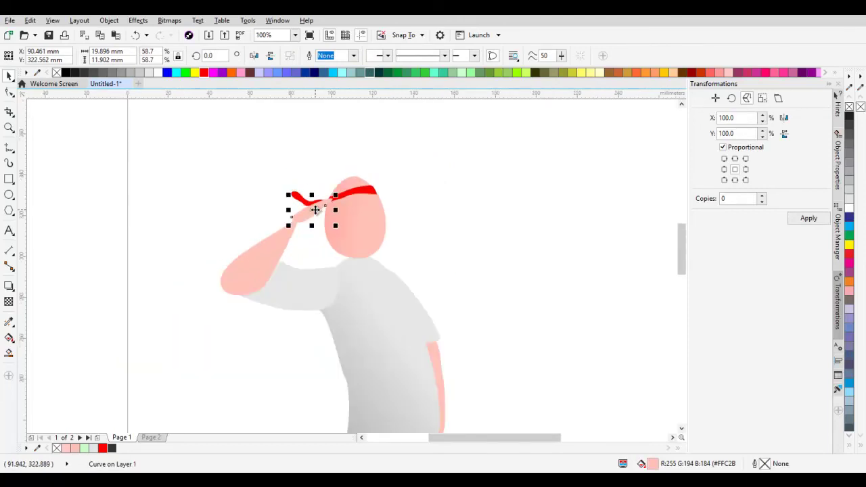
# - Move the hand closer to the head and reshape the forearm's narrow end to meet it
pyautogui.scroll(3, 315, 211)
pyautogui.moveTo(315, 210); pyautogui.dragTo(369, 224)
pyautogui.click(265, 251)
pyautogui.click(9, 93)
pyautogui.scroll(1, 223, 237)
pyautogui.scroll(-2, 367, 229)
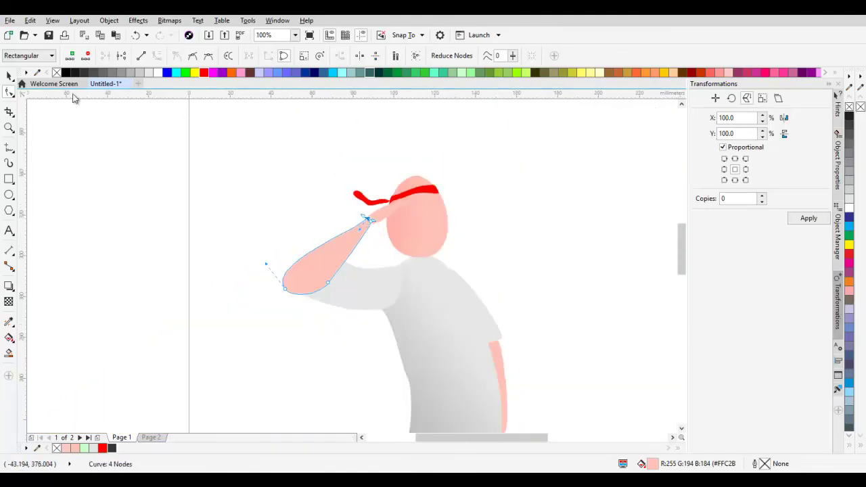
pyautogui.scroll(-1, 290, 203)
pyautogui.click(9, 76)
# - Group all parts of the figure into a single object
pyautogui.click(219, 141)
pyautogui.scroll(-1, 268, 172)
pyautogui.click(267, 169)
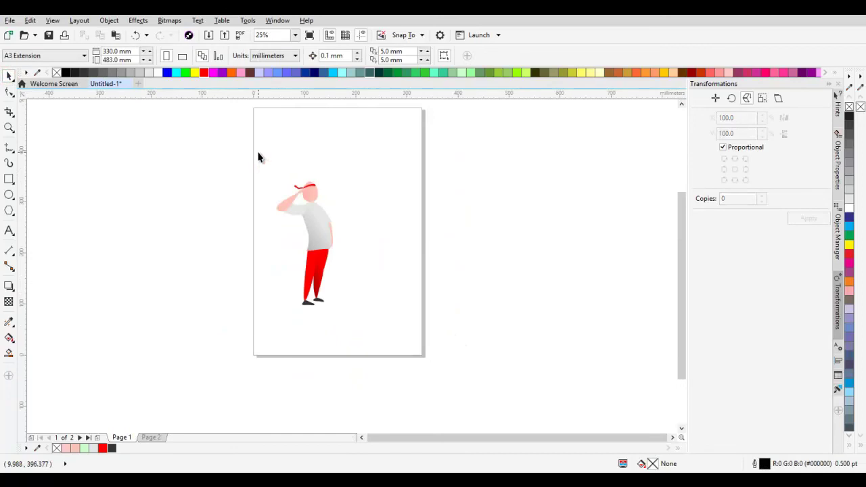
pyautogui.moveTo(357, 312); pyautogui.dragTo(357, 338)
pyautogui.hotkey('ctrl', 'g')
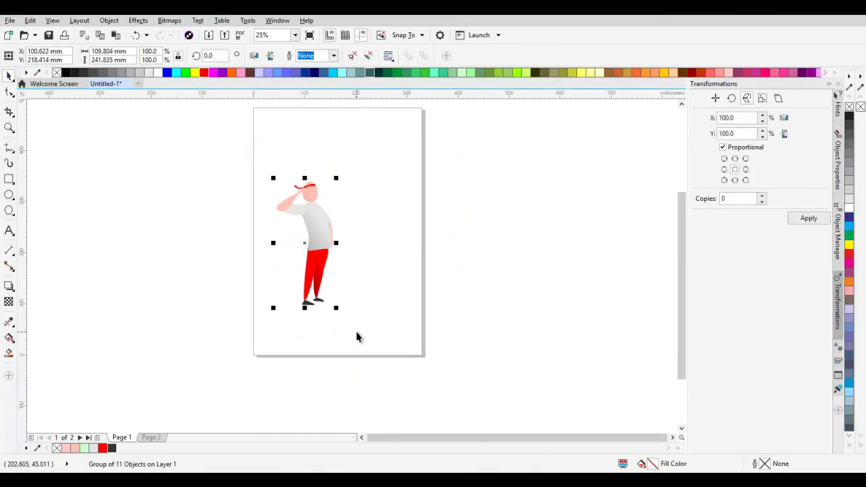
# - Centre the grouped figure on the page
pyautogui.press('p')
pyautogui.scroll(1, 346, 167)
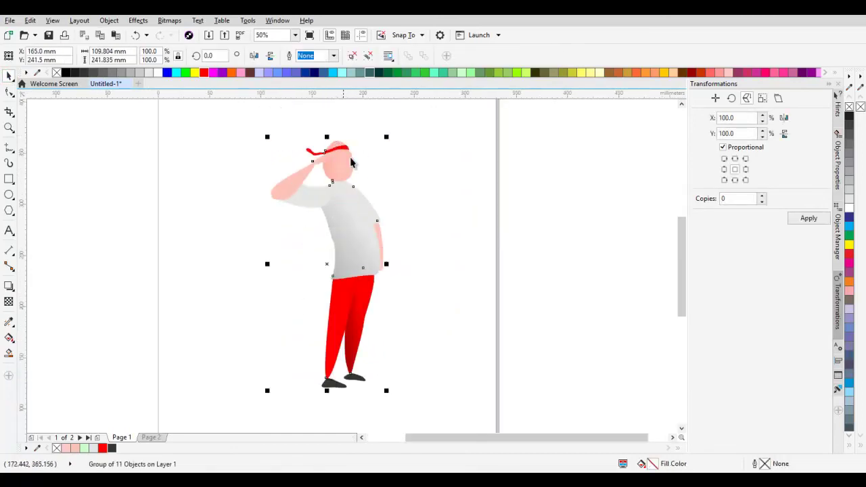
pyautogui.scroll(-1, 334, 141)
pyautogui.moveTo(375, 167); pyautogui.dragTo(366, 188)
pyautogui.scroll(1, 370, 224)
pyautogui.scroll(-1, 364, 213)
pyautogui.click(383, 207)
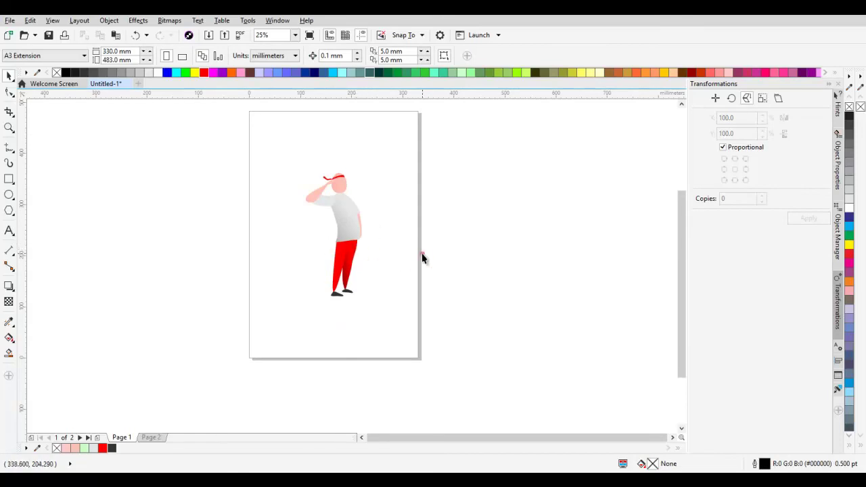
pyautogui.moveTo(278, 150); pyautogui.dragTo(390, 336)
pyautogui.click(390, 254)
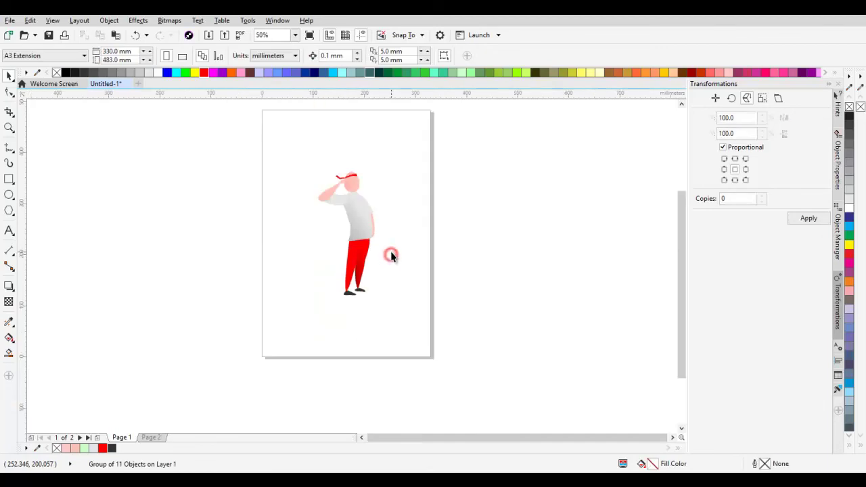
# - Add a page-sized background rectangle behind the figure and fill it with cyan (#00CCFF)
pyautogui.doubleClick(9, 178)
pyautogui.click(70, 140)
pyautogui.click(325, 157)
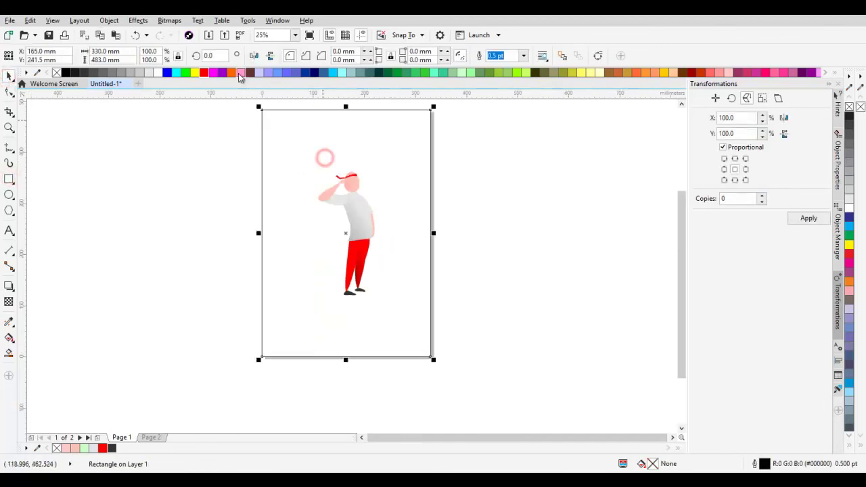
pyautogui.click(333, 73)
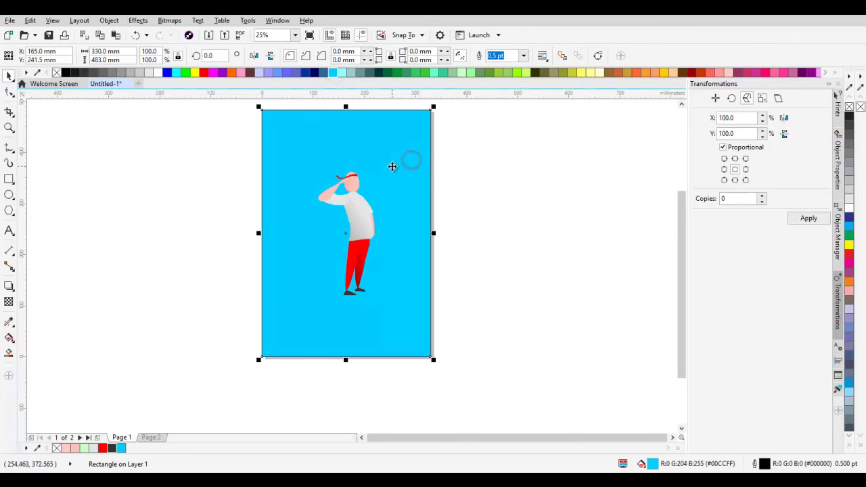
pyautogui.click(459, 201)
pyautogui.click(432, 203)
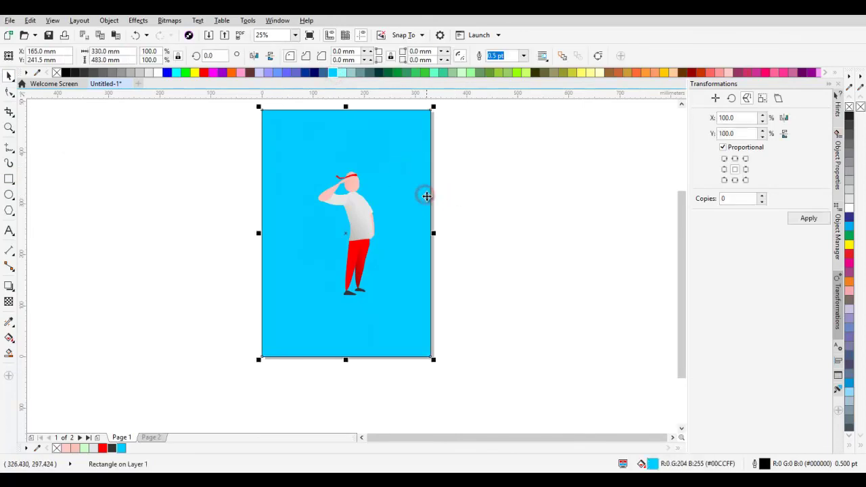
# - Reset the background fill to white and tint it gradually with cyan to a pale blue (#A7EDFF)
pyautogui.click(157, 73)
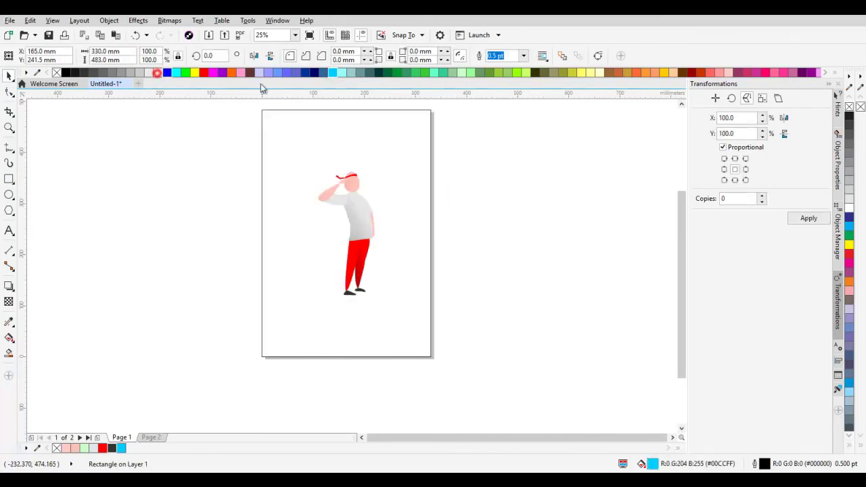
pyautogui.keyDown('ctrl'); pyautogui.click(332, 74); pyautogui.keyUp('ctrl')
pyautogui.keyDown('ctrl'); pyautogui.click(332, 74); pyautogui.keyUp('ctrl')
pyautogui.keyDown('ctrl'); pyautogui.click(333, 74); pyautogui.keyUp('ctrl')
pyautogui.keyDown('ctrl'); pyautogui.click(333, 73); pyautogui.keyUp('ctrl')
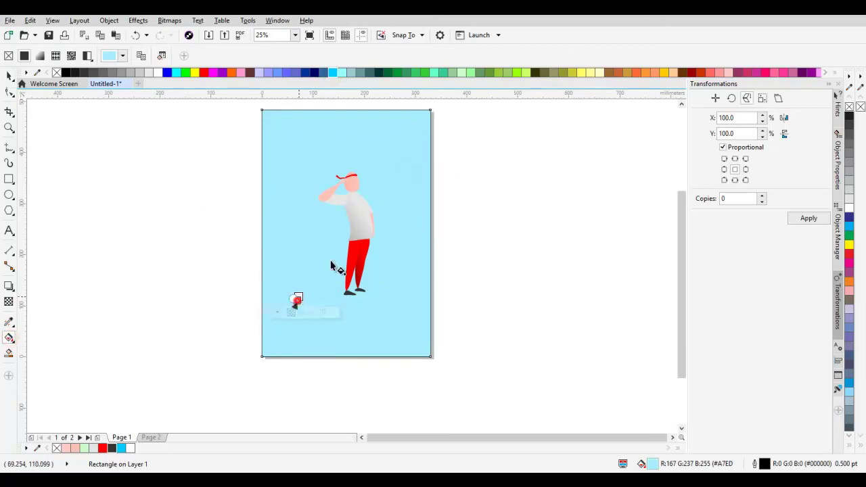
# - Apply an elliptical fountain fill to the background, white behind the figure's torso and pale blue beyond the page edges
pyautogui.moveTo(296, 300); pyautogui.dragTo(379, 211)
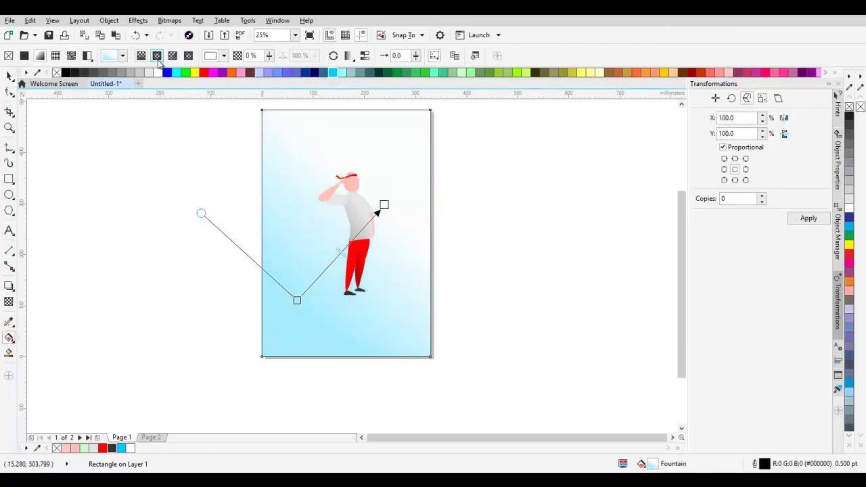
pyautogui.click(157, 56)
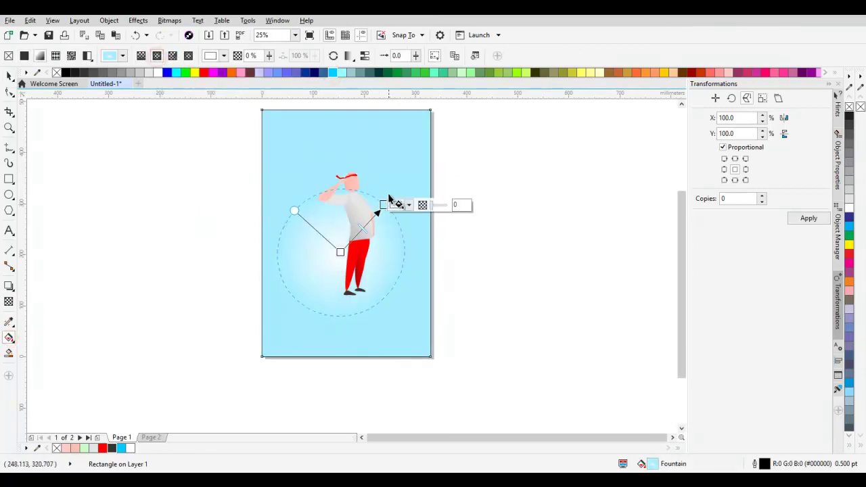
pyautogui.moveTo(385, 203); pyautogui.dragTo(485, 118)
pyautogui.moveTo(340, 252); pyautogui.dragTo(356, 220)
pyautogui.moveTo(487, 118); pyautogui.dragTo(482, 143)
# - Change the gradient's outer colour to a slightly deeper sky blue and extend the gradient further outside the page
pyautogui.click(485, 160)
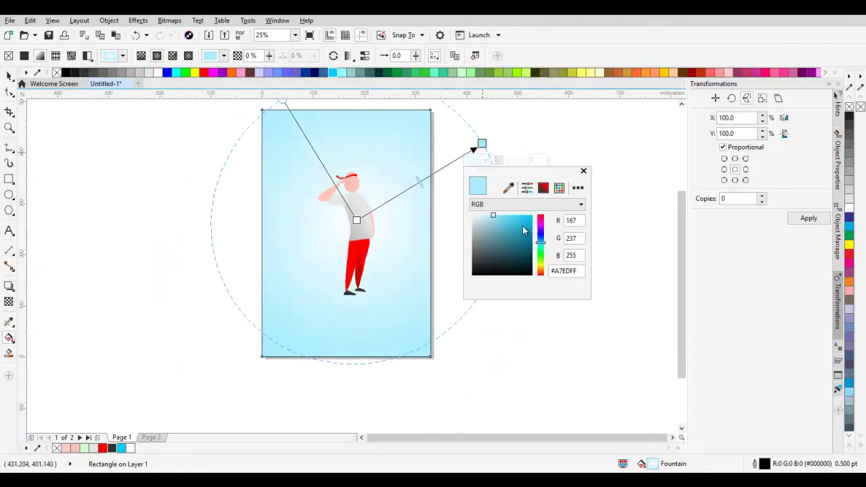
pyautogui.moveTo(541, 243); pyautogui.dragTo(545, 246)
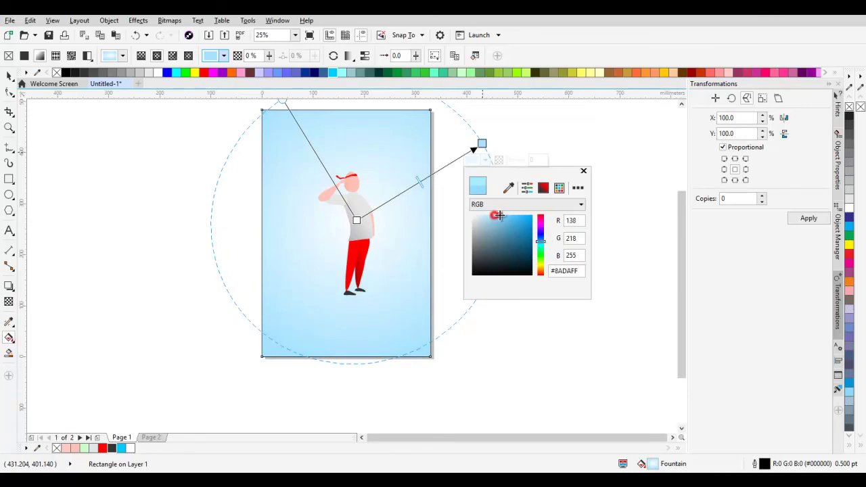
pyautogui.moveTo(498, 216); pyautogui.dragTo(501, 219)
pyautogui.click(389, 177)
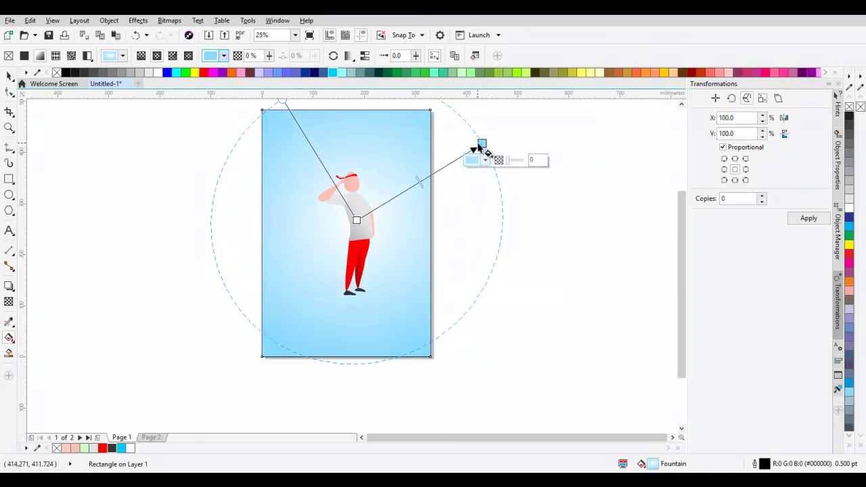
pyautogui.moveTo(481, 140); pyautogui.dragTo(521, 117)
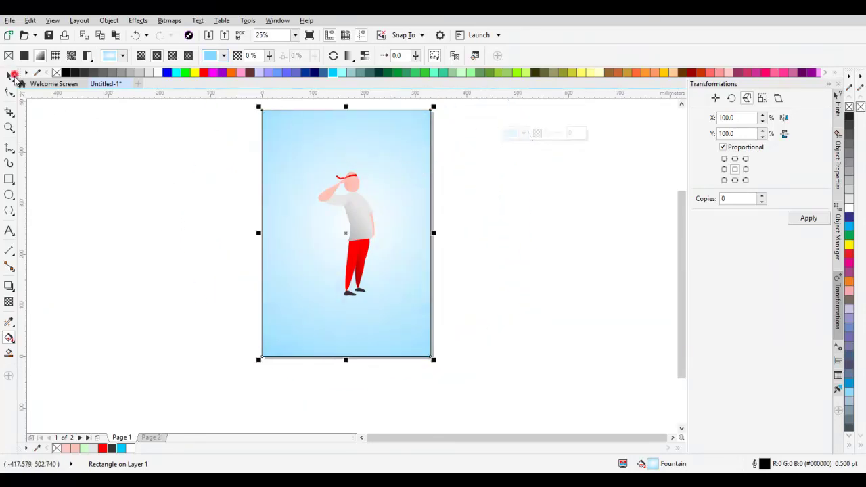
# - Remove the outline from the gradient background rectangle
pyautogui.click(9, 76)
pyautogui.click(163, 177)
pyautogui.click(458, 161)
pyautogui.click(402, 150)
pyautogui.click(615, 180)
pyautogui.click(469, 241)
# - Copy the red "75 Indonesia Maju" logo without a background from page 2
pyautogui.click(152, 438)
pyautogui.click(408, 323)
pyautogui.scroll(1, 345, 245)
pyautogui.click(305, 217)
pyautogui.click(320, 157)
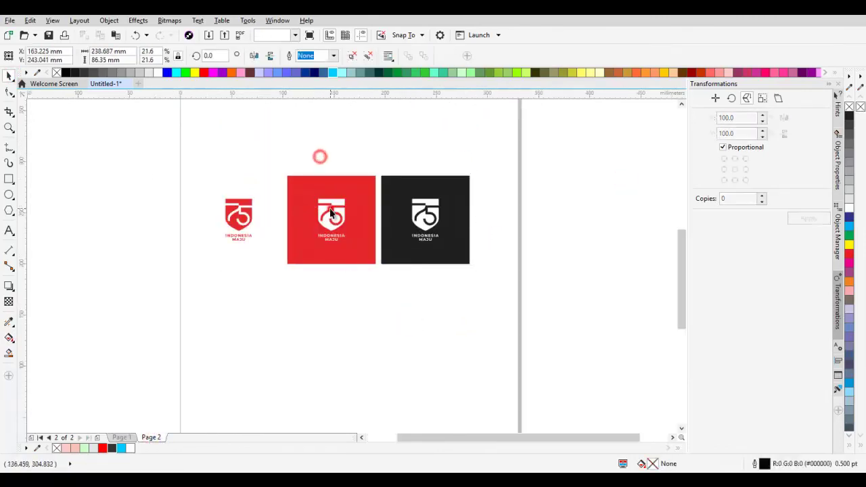
pyautogui.click(330, 213)
pyautogui.click(368, 122)
pyautogui.click(235, 164)
pyautogui.moveTo(183, 176); pyautogui.dragTo(259, 269)
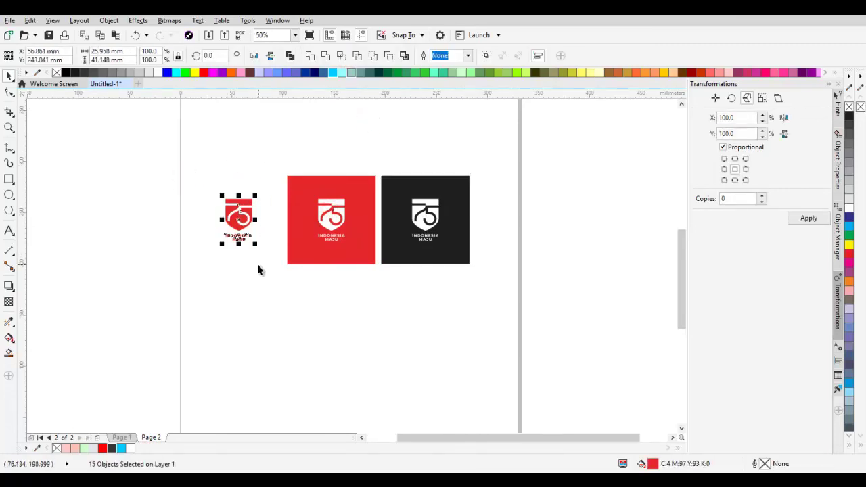
# - Paste the logo onto page 1 and enlarge it to about 95 by 150 mm in front of the figure's legs and torso
pyautogui.click(123, 438)
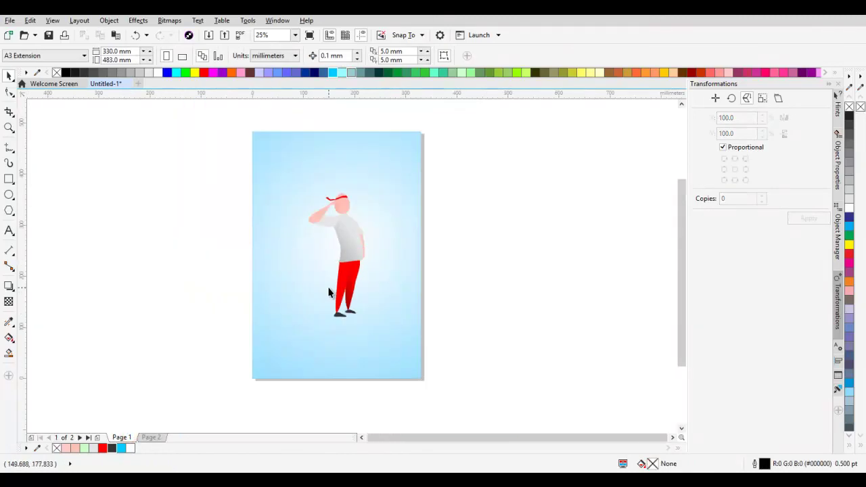
pyautogui.hotkey('ctrl', 'v')
pyautogui.moveTo(291, 271); pyautogui.dragTo(324, 306)
pyautogui.scroll(1, 323, 283)
pyautogui.moveTo(314, 264); pyautogui.dragTo(321, 241)
pyautogui.scroll(-1, 322, 241)
pyautogui.click(460, 241)
pyautogui.scroll(-1, 459, 241)
pyautogui.scroll(1, 460, 241)
pyautogui.click(471, 226)
pyautogui.click(327, 234)
pyautogui.scroll(1, 326, 228)
pyautogui.scroll(-1, 347, 212)
pyautogui.click(470, 235)
pyautogui.moveTo(466, 303); pyautogui.dragTo(415, 290)
pyautogui.moveTo(483, 317); pyautogui.dragTo(324, 164)
pyautogui.hotkey('ctrl', 'z')
pyautogui.click(456, 206)
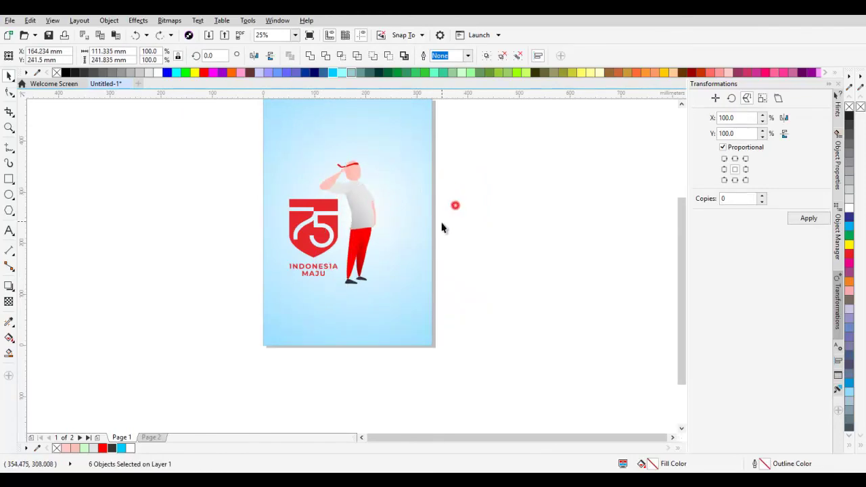
# - Group the shield and all letters of the pasted logo into one object
pyautogui.moveTo(243, 181); pyautogui.dragTo(345, 285)
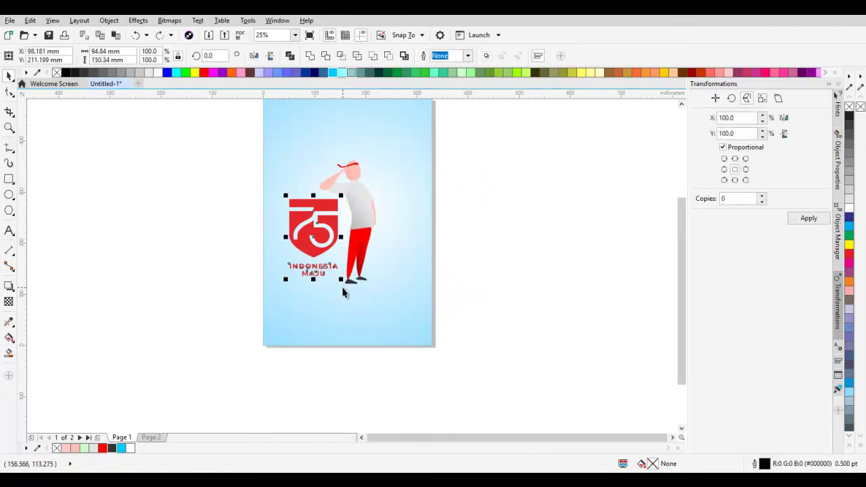
pyautogui.scroll(1, 322, 238)
pyautogui.hotkey('ctrl', 'g')
pyautogui.scroll(-1, 341, 216)
pyautogui.scroll(1, 344, 199)
# - Fine-tune the grouped logo's position and size so it sits under the raised elbow beside the figure
pyautogui.moveTo(350, 187); pyautogui.dragTo(326, 203)
pyautogui.scroll(-1, 326, 203)
pyautogui.scroll(1, 326, 203)
pyautogui.moveTo(349, 336); pyautogui.dragTo(363, 352)
pyautogui.scroll(-1, 364, 352)
pyautogui.click(539, 322)
pyautogui.scroll(1, 358, 305)
pyautogui.moveTo(359, 305); pyautogui.dragTo(344, 294)
pyautogui.scroll(-1, 345, 294)
pyautogui.moveTo(432, 316); pyautogui.dragTo(427, 258)
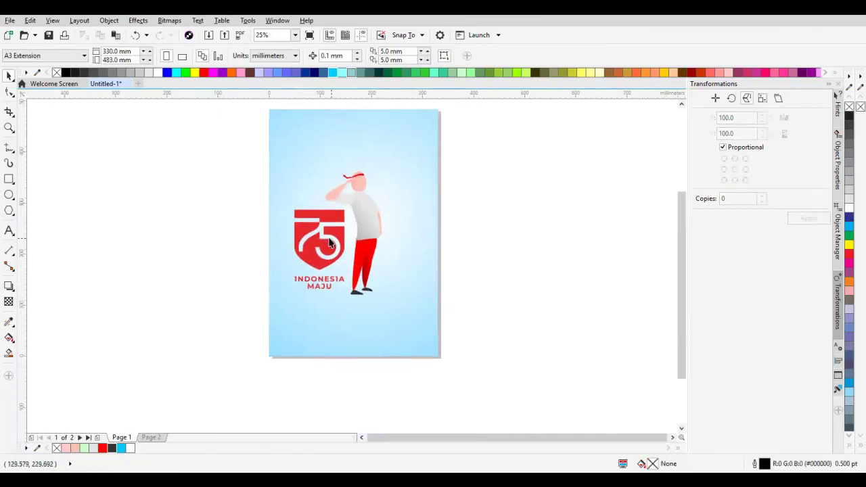
# - Enlarge the grouped logo slightly so its lettering ends level with the figure's feet
pyautogui.click(332, 241)
pyautogui.scroll(1, 333, 241)
pyautogui.click(313, 276)
pyautogui.moveTo(363, 343); pyautogui.dragTo(370, 350)
pyautogui.scroll(-1, 369, 351)
# - Move the logo and figure together to the right so the composition is roughly centred on the background
pyautogui.click(552, 328)
pyautogui.click(498, 332)
pyautogui.moveTo(224, 193); pyautogui.dragTo(414, 359)
pyautogui.moveTo(386, 276); pyautogui.dragTo(402, 271)
pyautogui.click(468, 255)
pyautogui.click(403, 264)
pyautogui.click(437, 239)
pyautogui.click(480, 205)
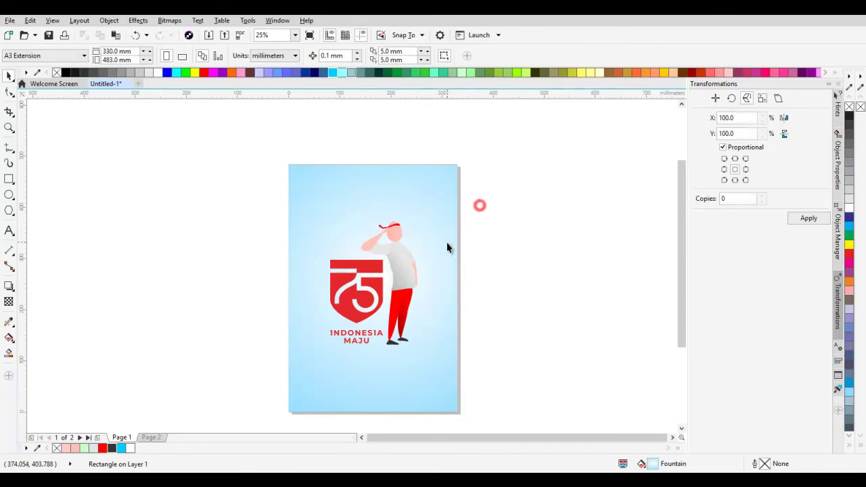
# - Scale the logo down slightly to leave a clear gap between it and the figure
pyautogui.click(380, 282)
pyautogui.scroll(1, 380, 283)
pyautogui.moveTo(390, 232); pyautogui.dragTo(386, 232)
pyautogui.scroll(-1, 386, 232)
pyautogui.click(464, 239)
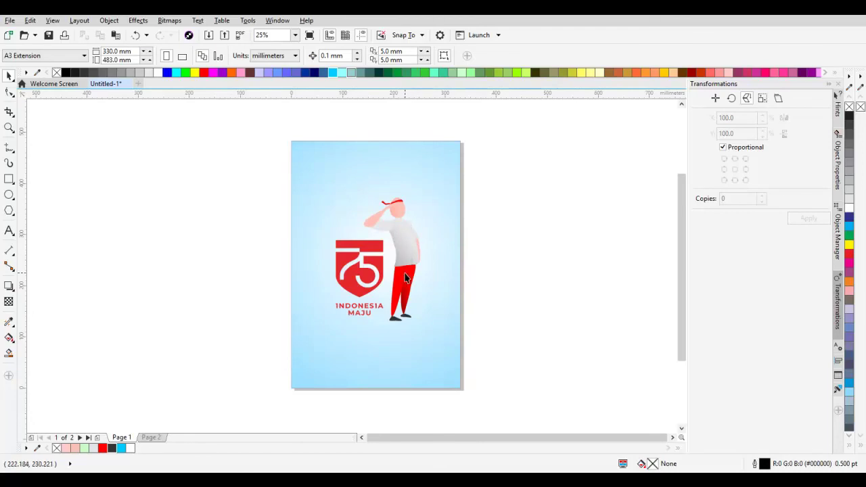
pyautogui.scroll(1, 406, 270)
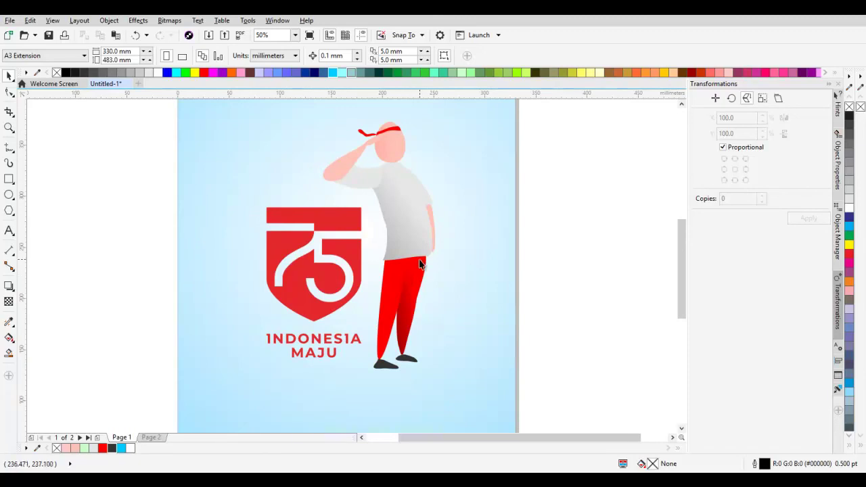
pyautogui.scroll(-1, 419, 266)
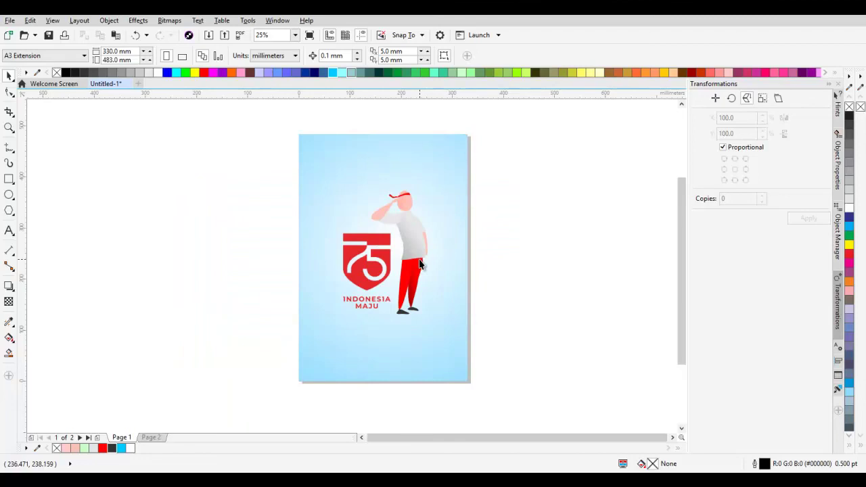